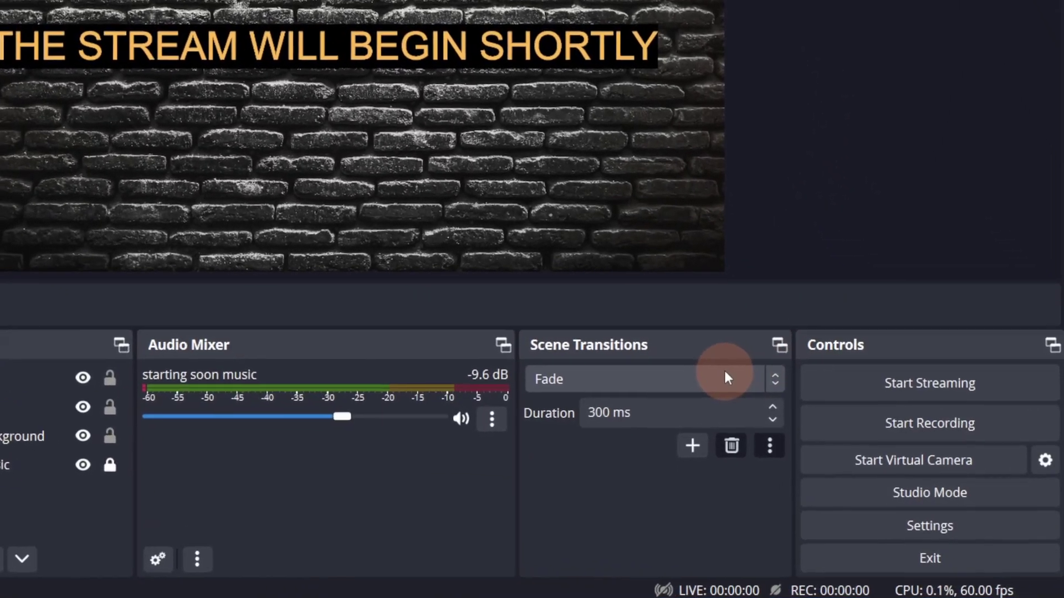
Switch the scene transition to Cut and test it between main scene and starting soon
click(725, 376)
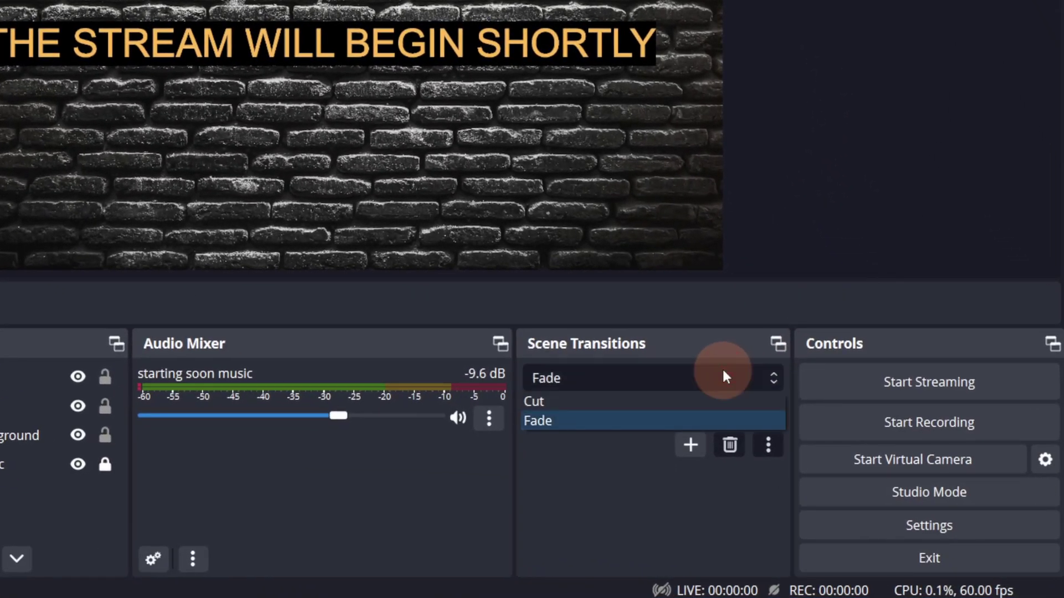
click(631, 400)
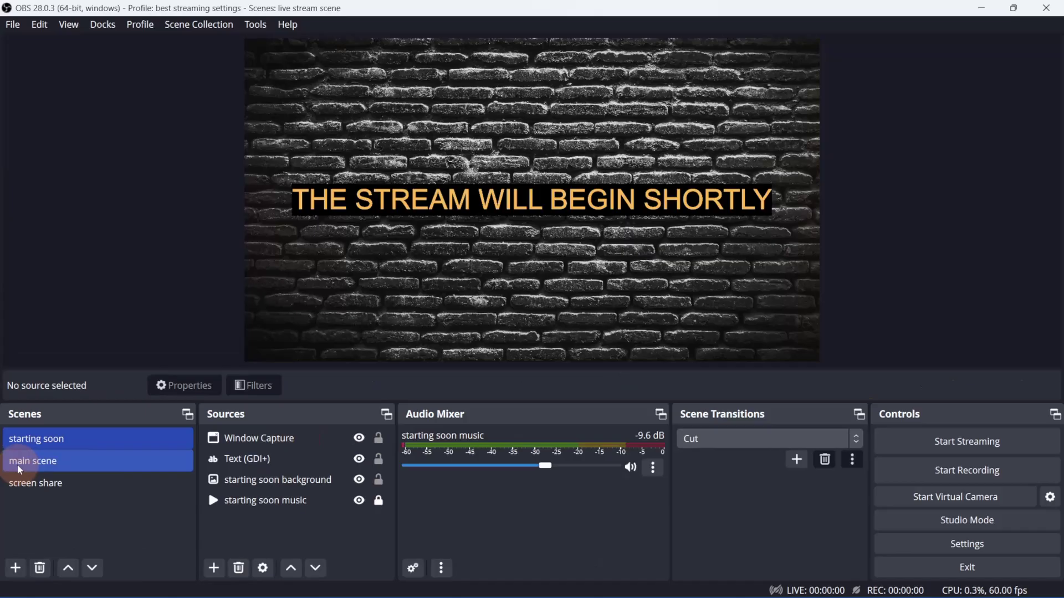
click(25, 410)
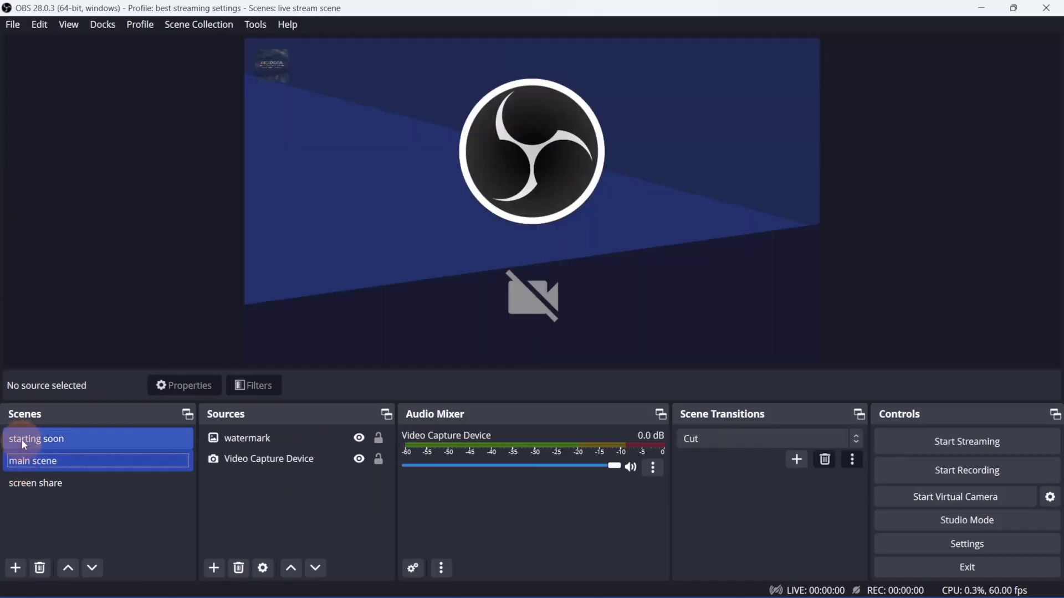
click(30, 380)
click(36, 439)
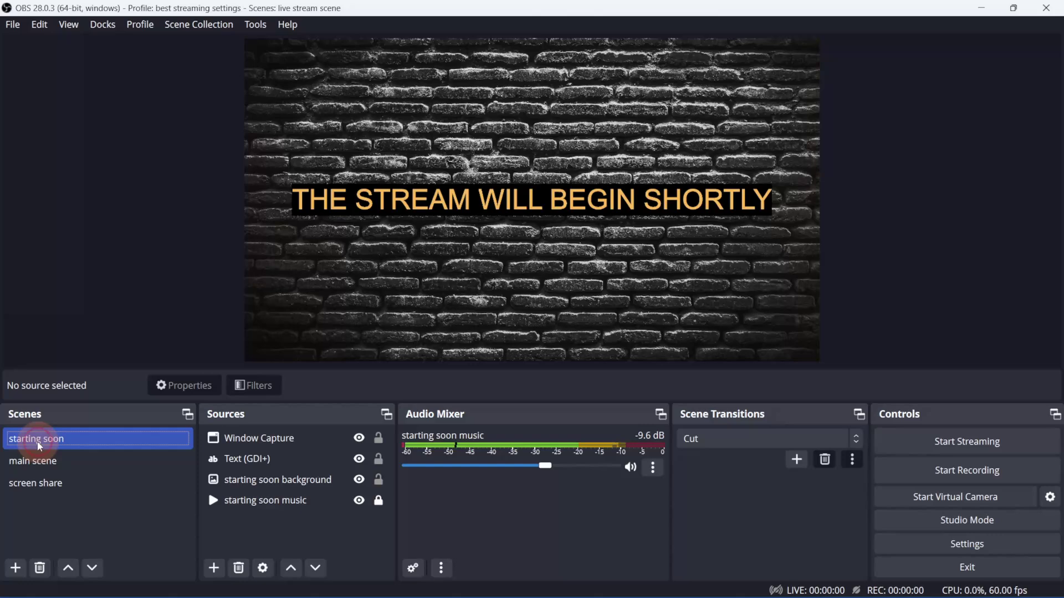
click(53, 445)
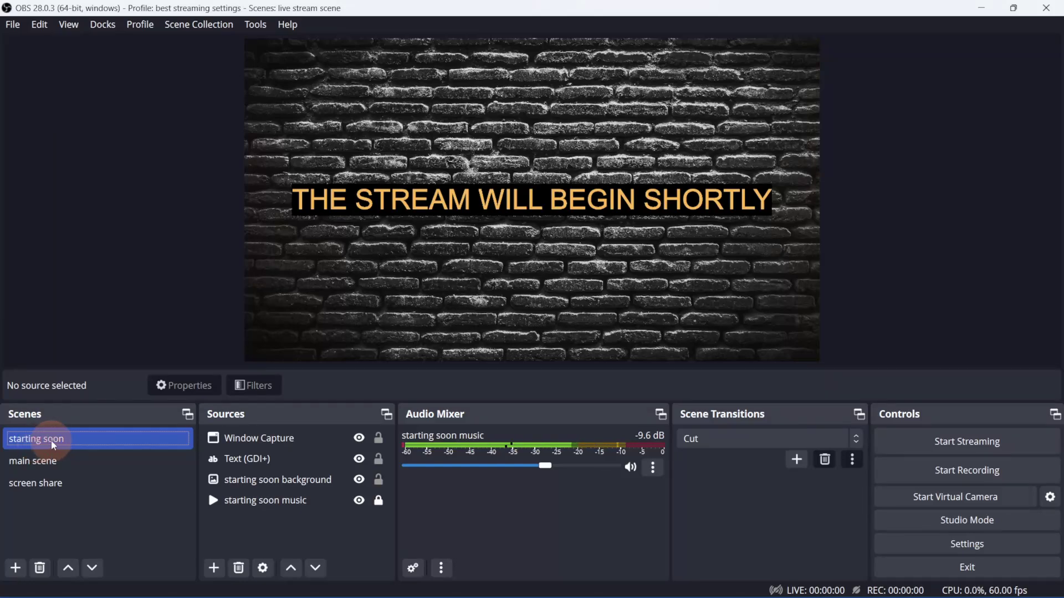
Switch the transition to Fade with a 1000 ms duration and test it between scenes
click(742, 438)
click(741, 472)
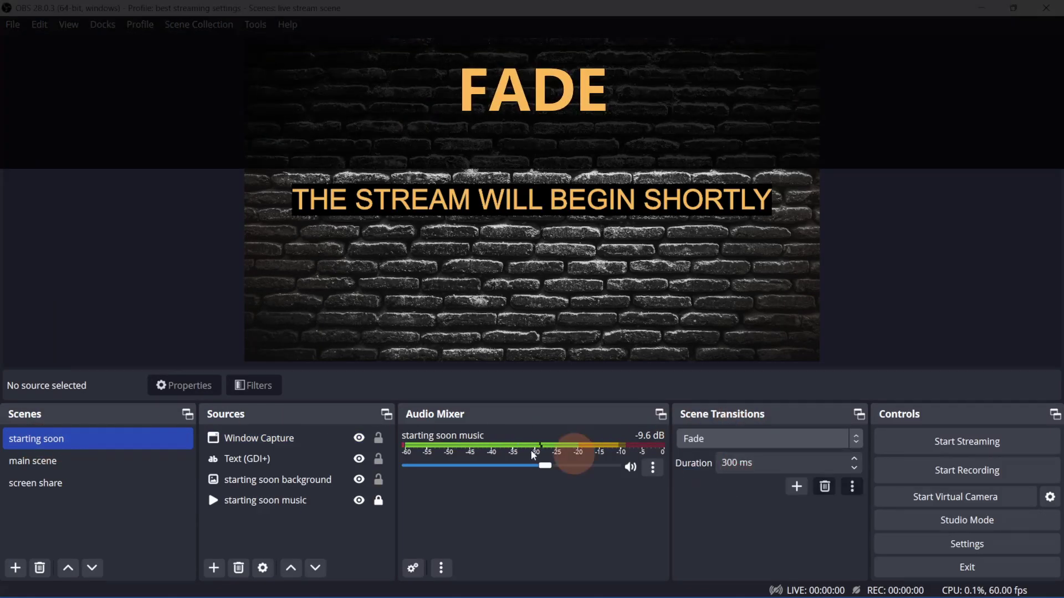
click(38, 461)
click(37, 439)
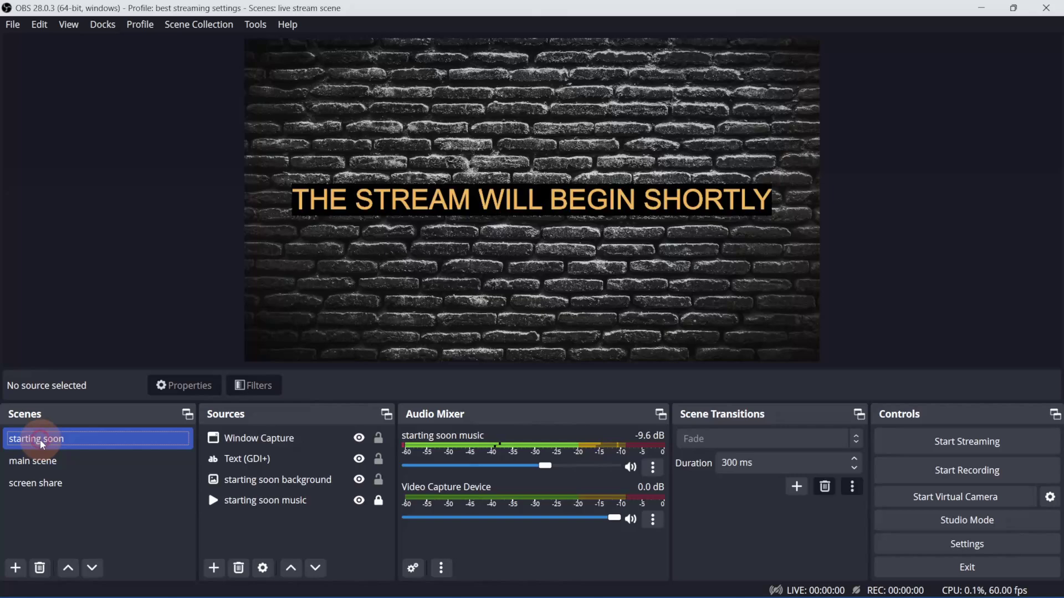
click(712, 443)
click(717, 463)
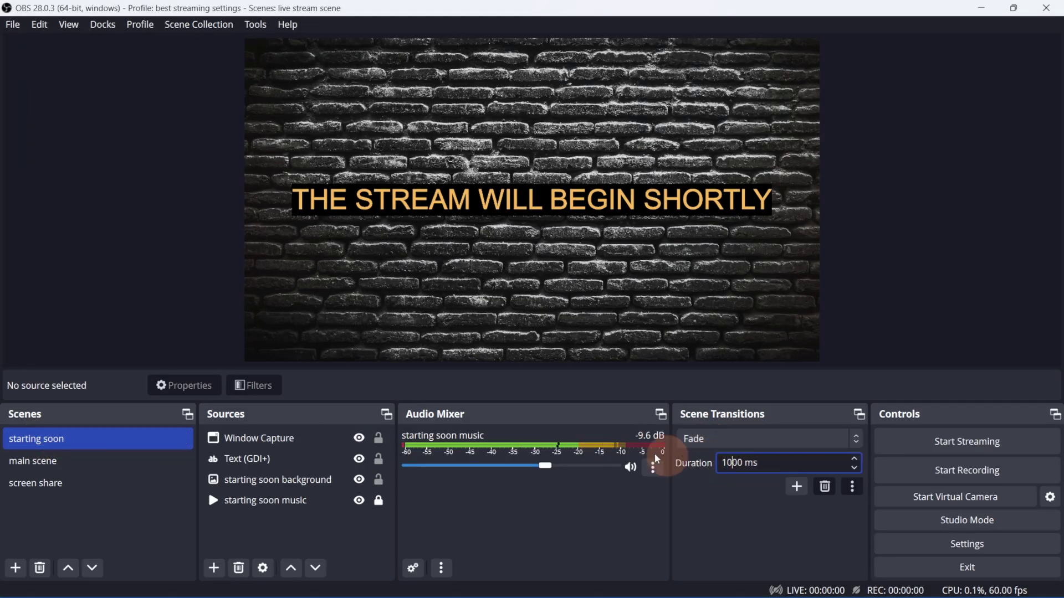
click(42, 461)
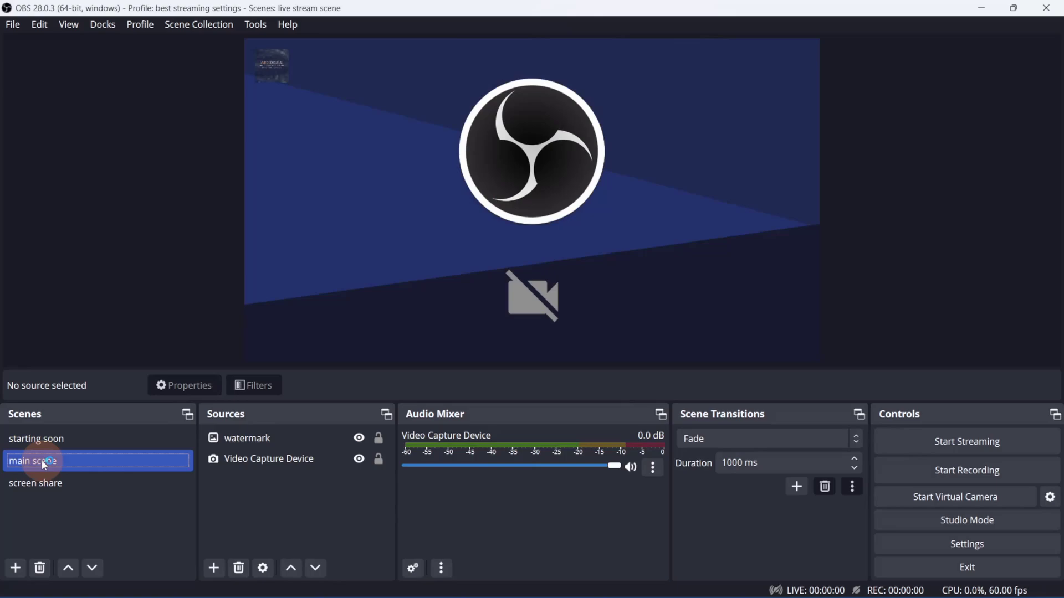
click(40, 441)
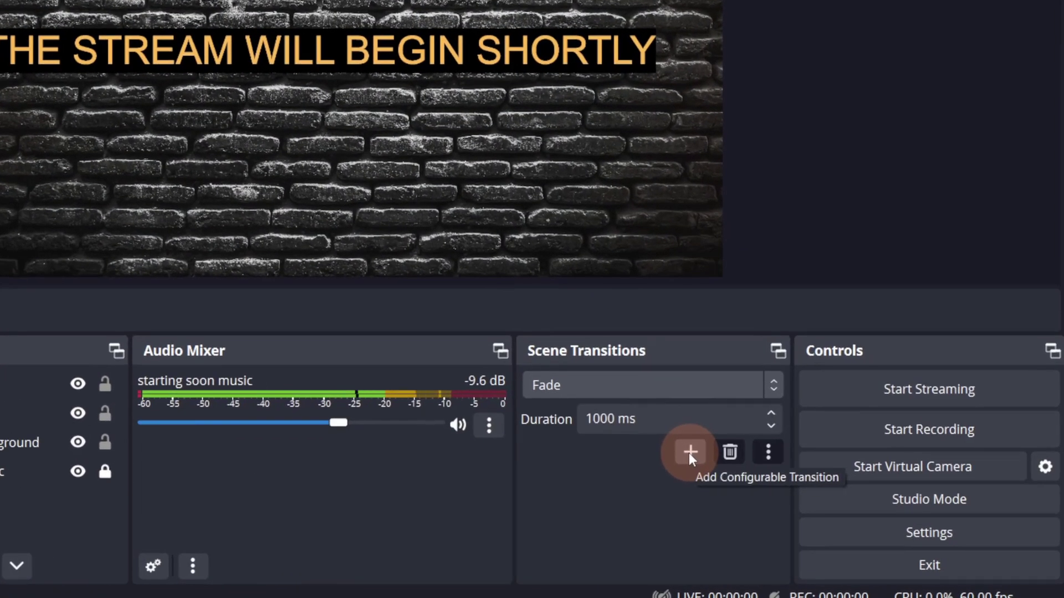
Add a Slide transition with the default name 'Slide' and preview it
click(689, 453)
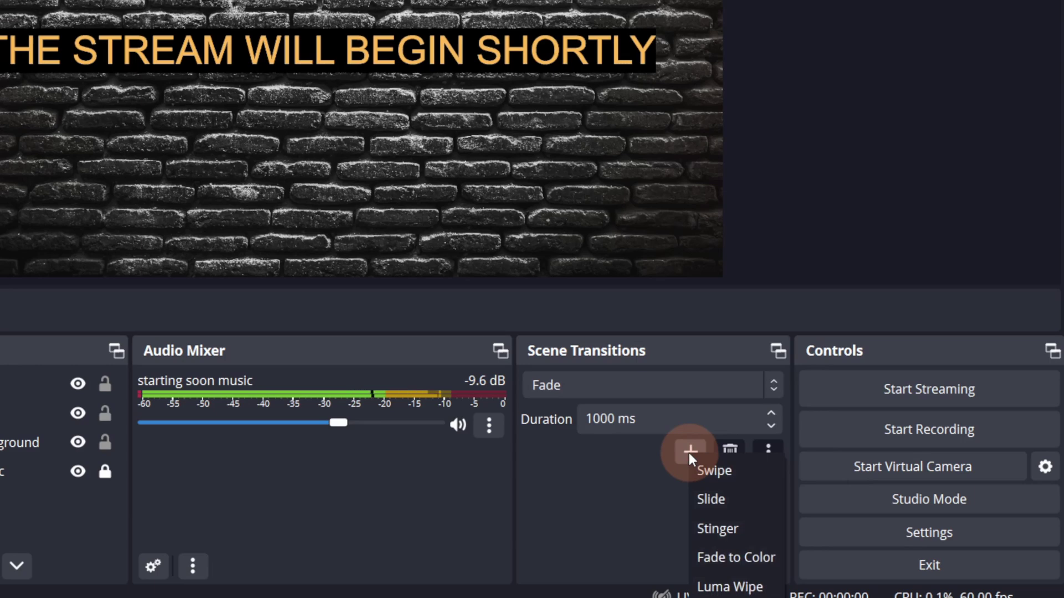
click(717, 471)
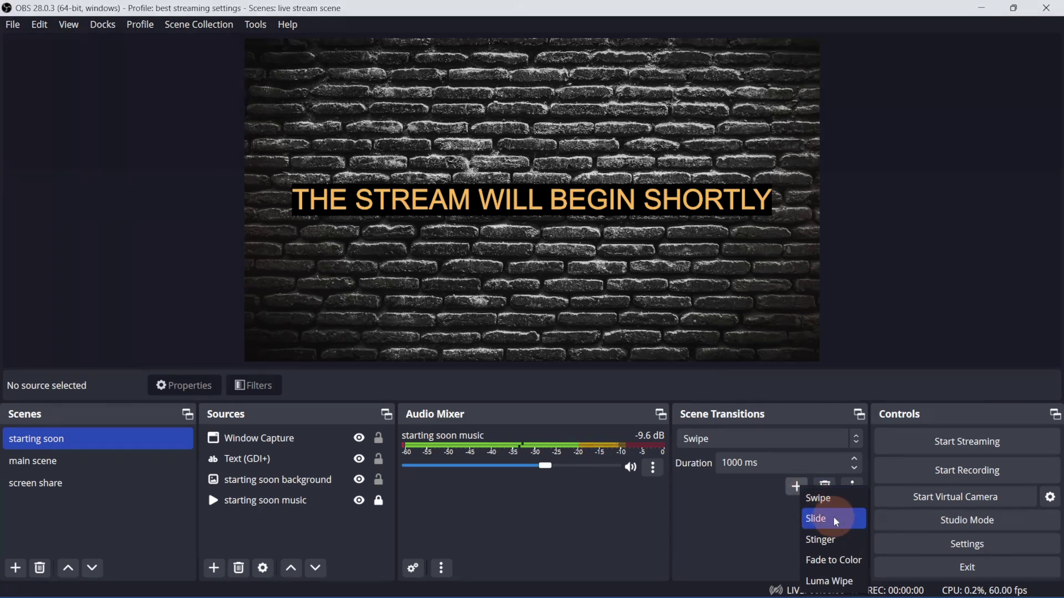
click(816, 519)
click(496, 328)
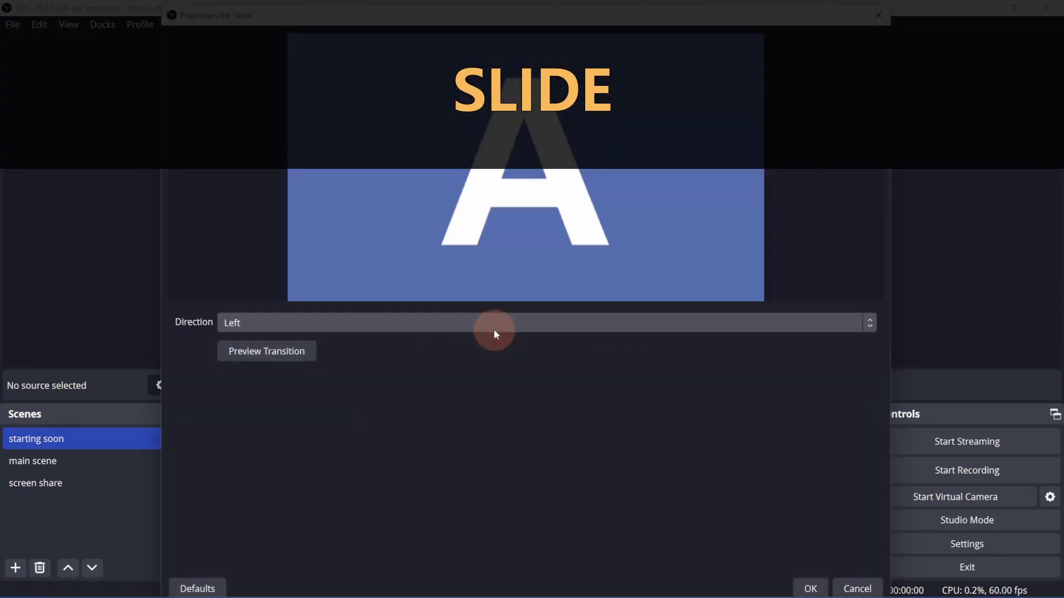
click(267, 351)
Preview the Slide going Right and Up, then set direction Down and confirm
click(274, 323)
click(277, 355)
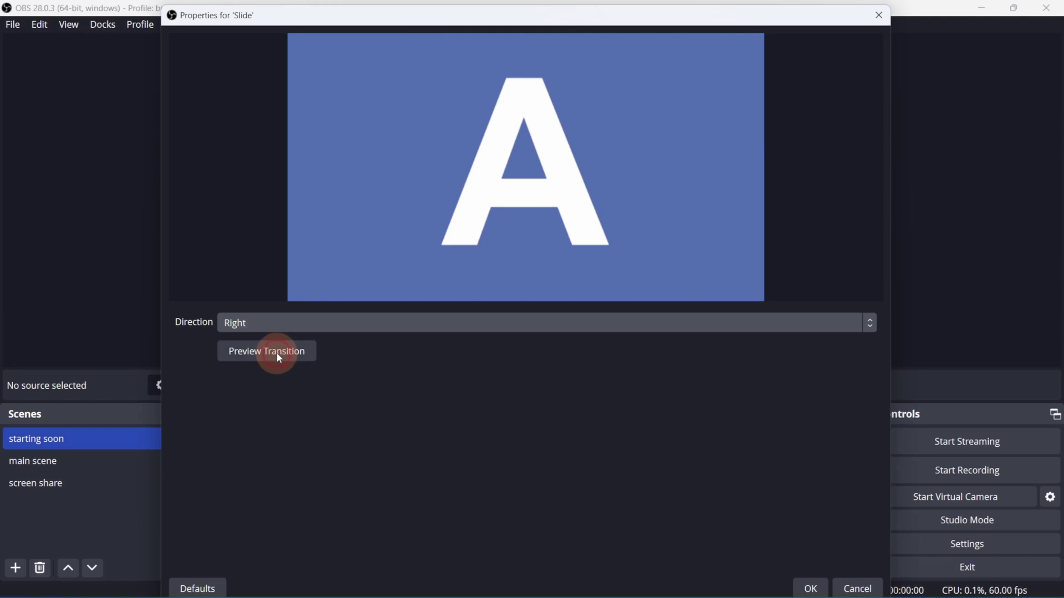
click(277, 352)
click(280, 323)
click(281, 373)
click(270, 351)
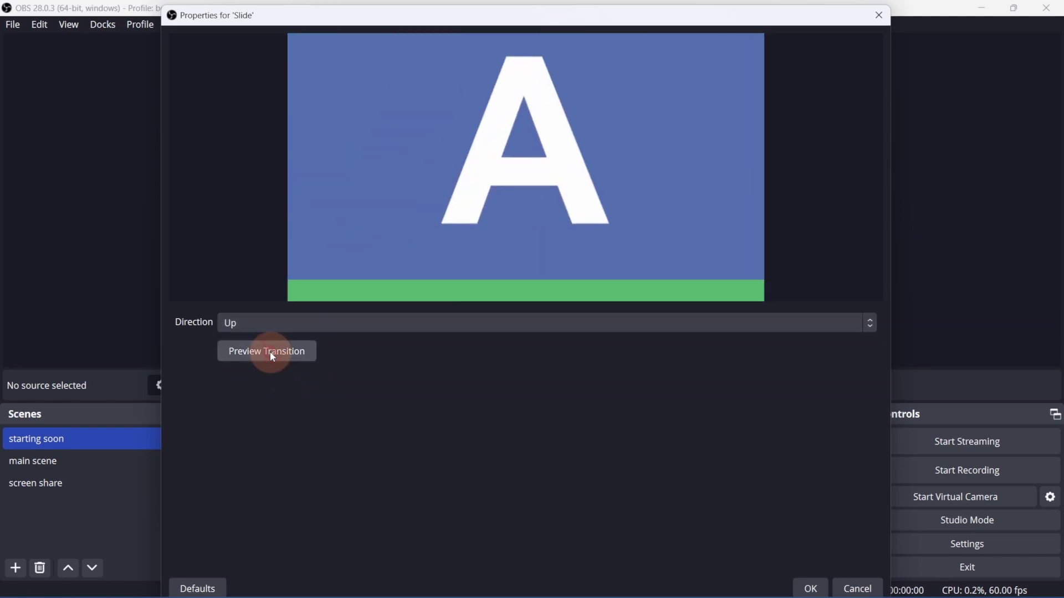
click(324, 323)
click(277, 383)
click(283, 353)
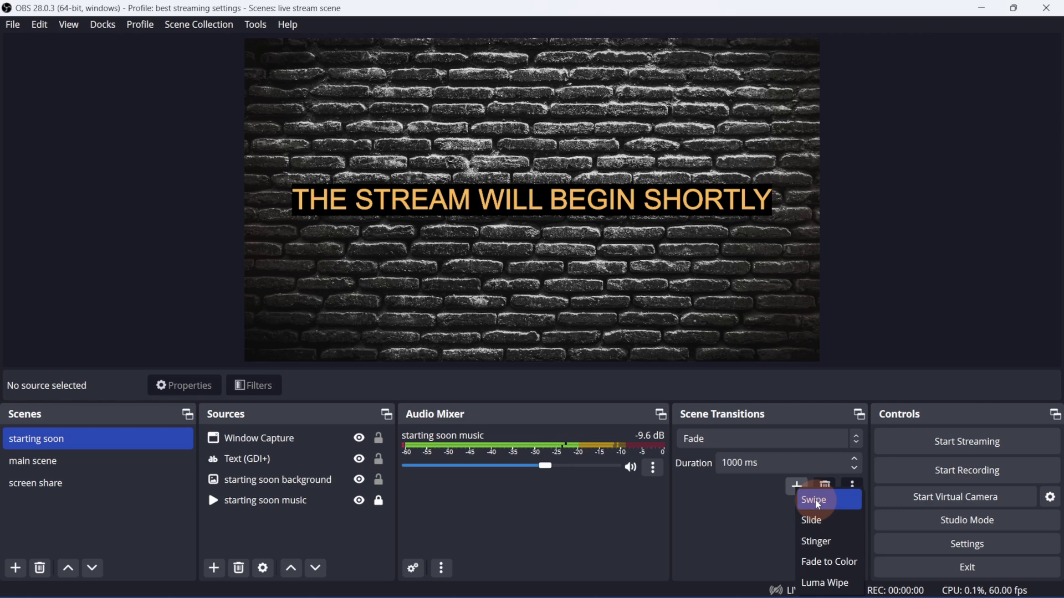
Add a Swipe transition named 'Swipe' and preview it swiping Left and Right
click(818, 501)
key(Return)
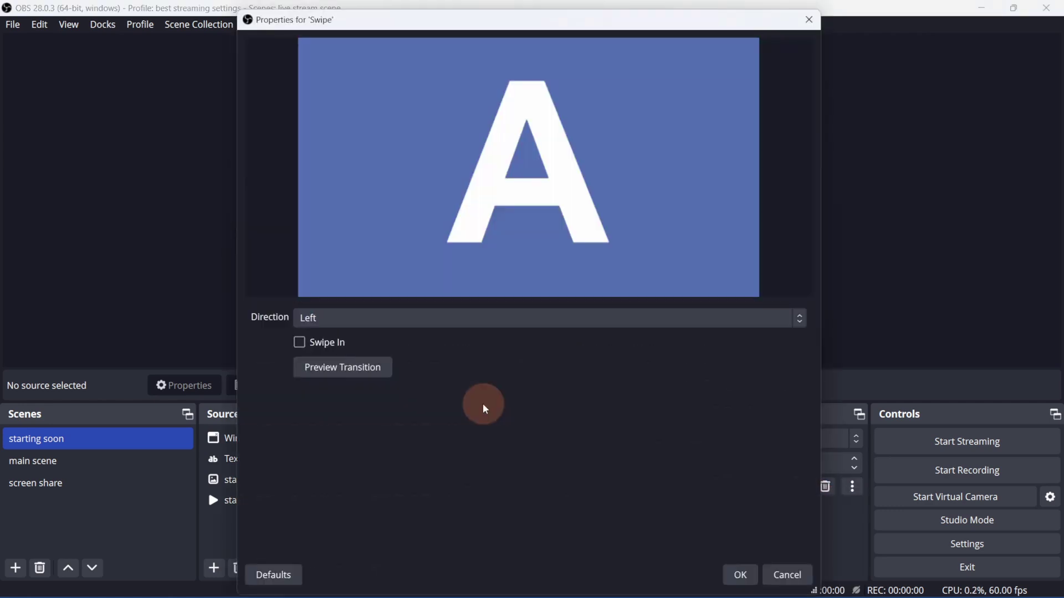
click(359, 368)
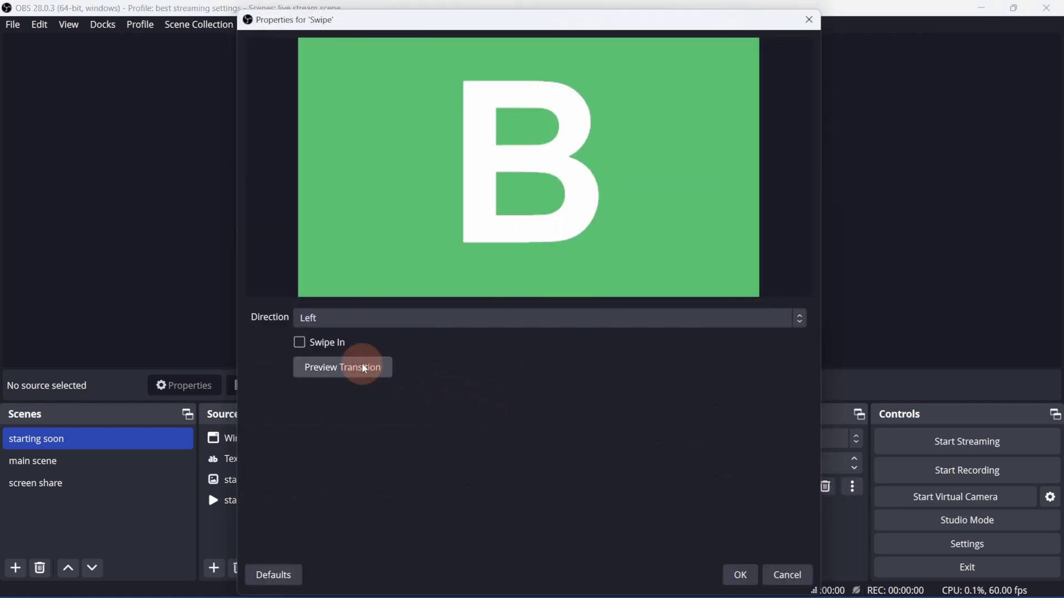
click(364, 369)
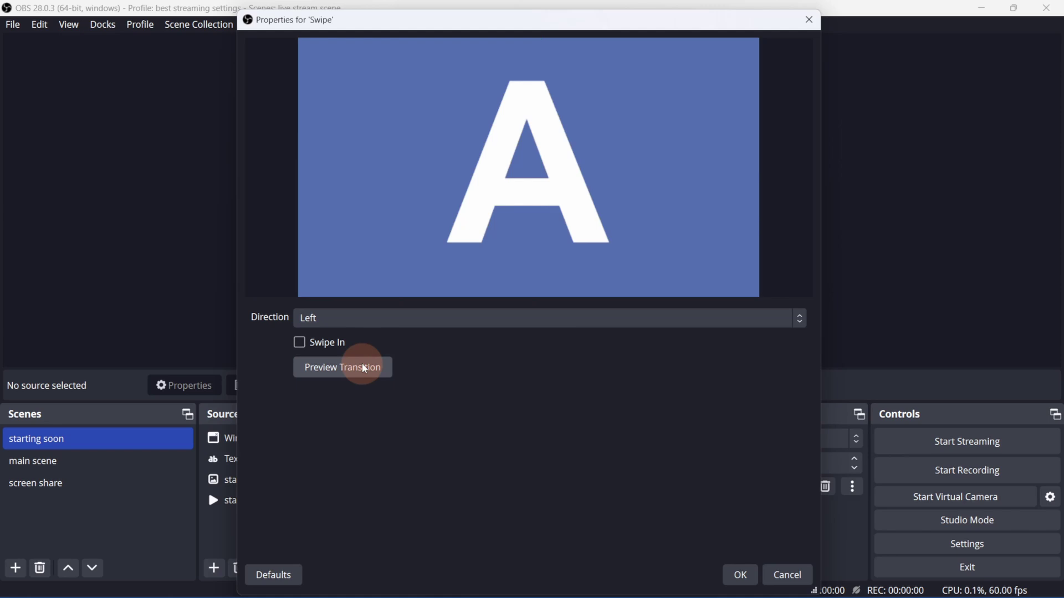
click(380, 321)
click(373, 350)
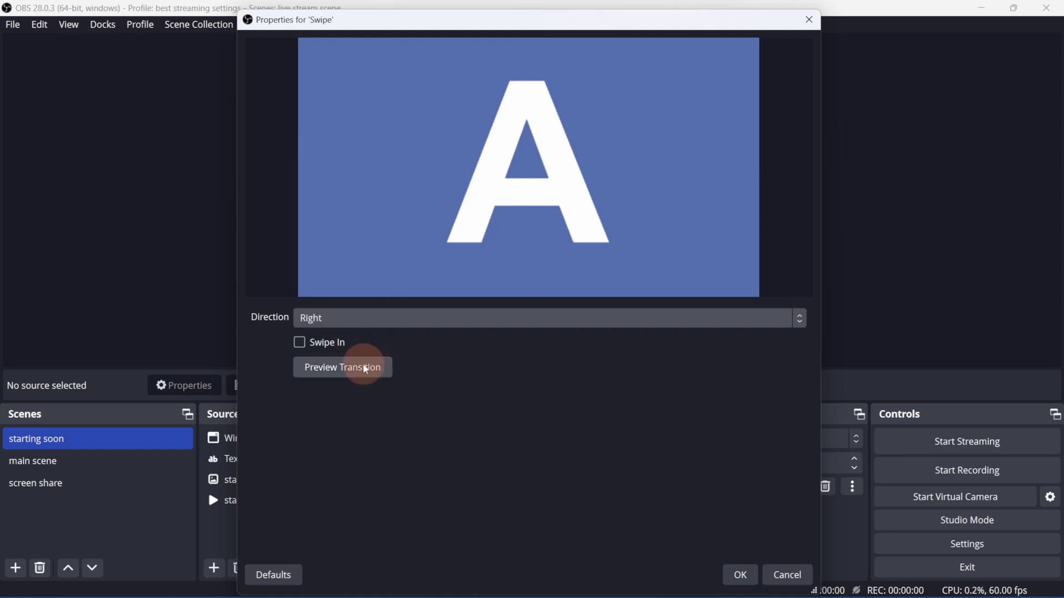
click(364, 368)
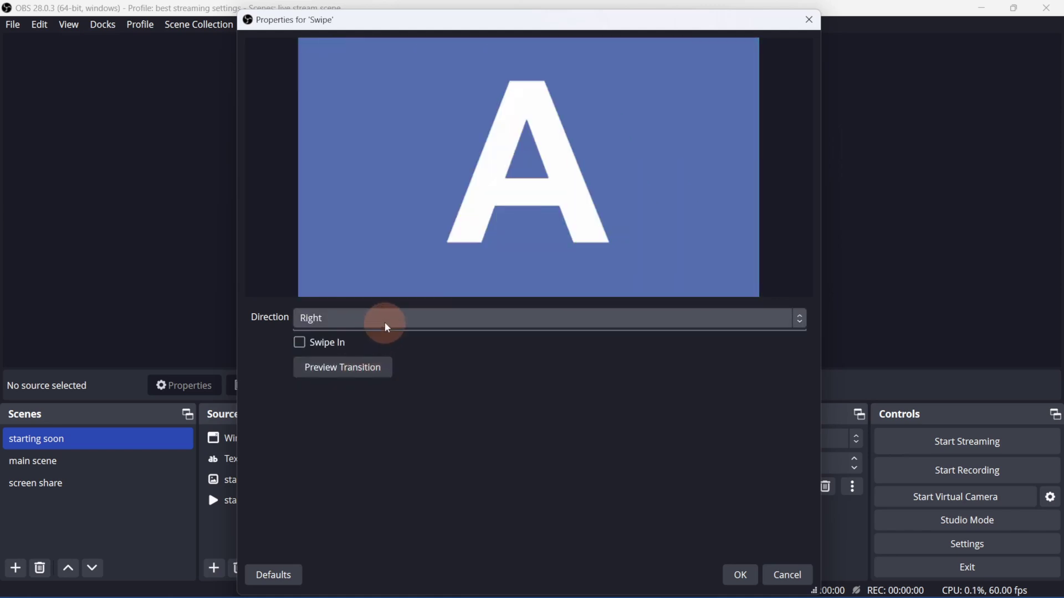
Preview the Swipe going Up and Down, then enable Swipe In and preview it
click(387, 327)
click(368, 364)
click(364, 369)
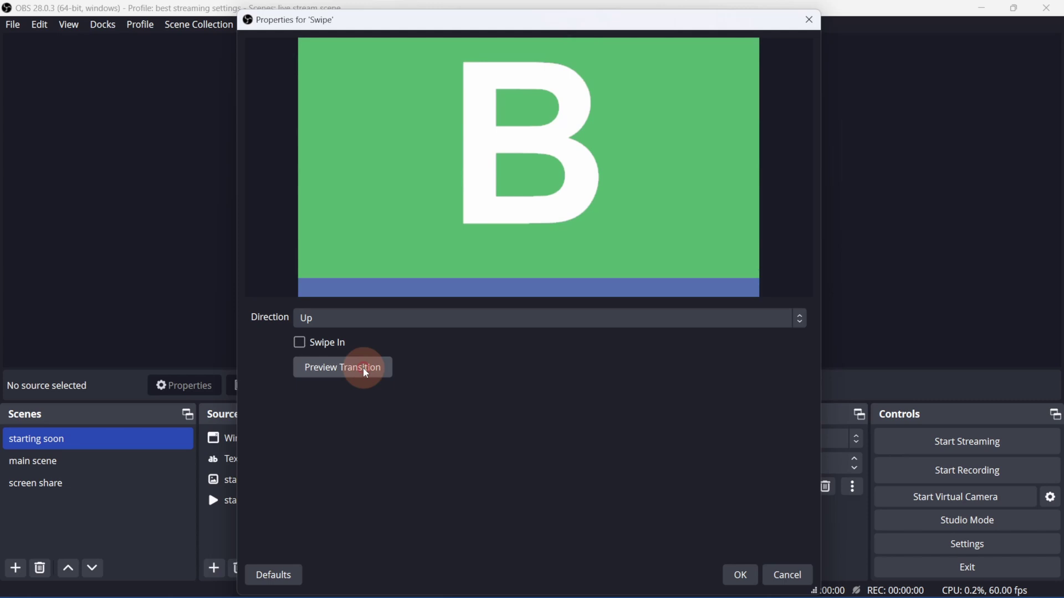
click(404, 316)
click(381, 379)
click(361, 370)
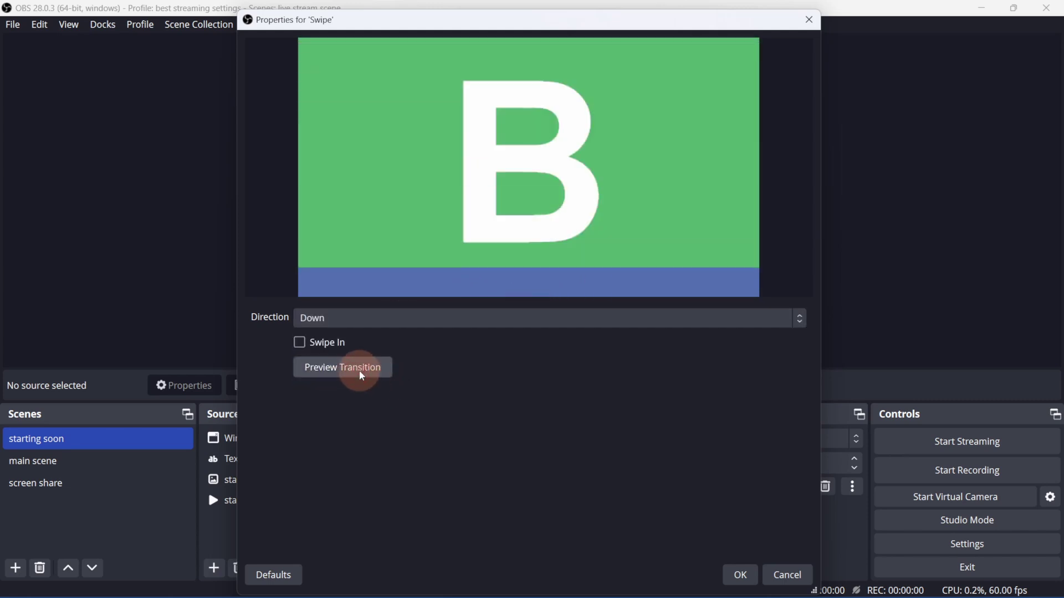
click(300, 345)
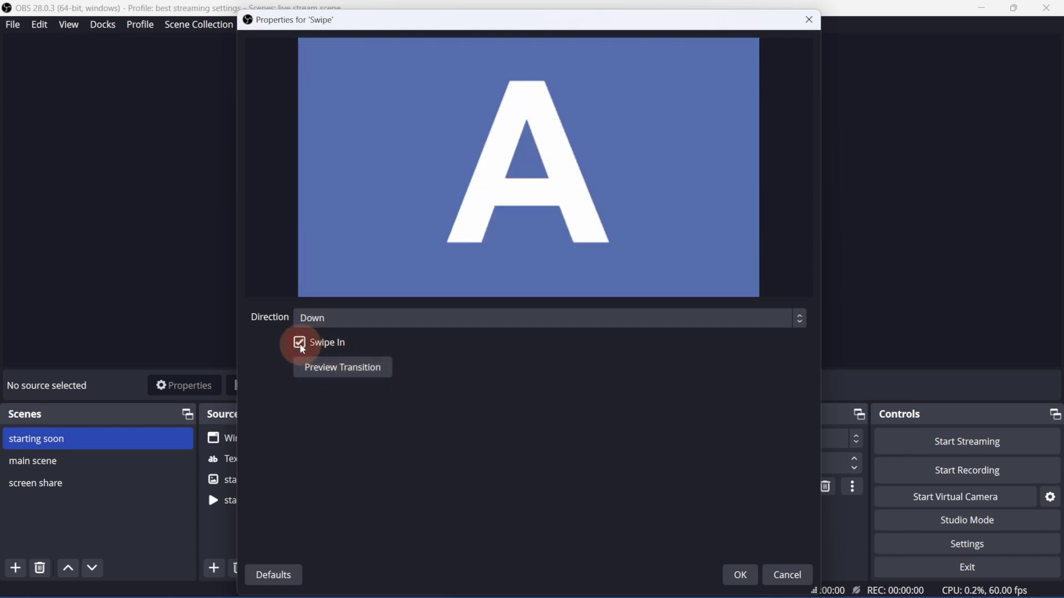
click(344, 368)
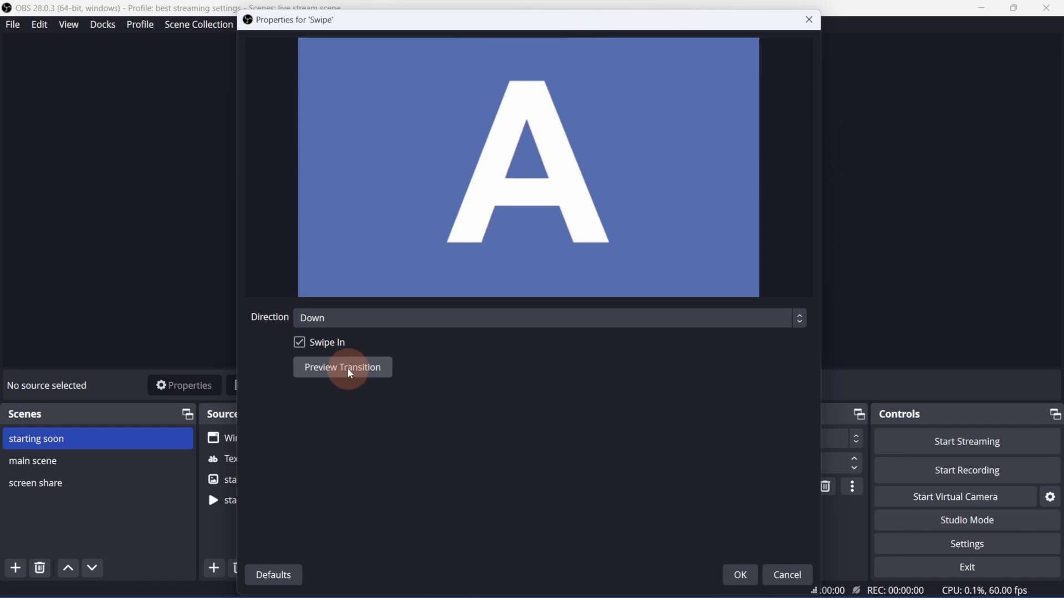
Close the Swipe settings and reopen the Slide transition's properties
click(791, 575)
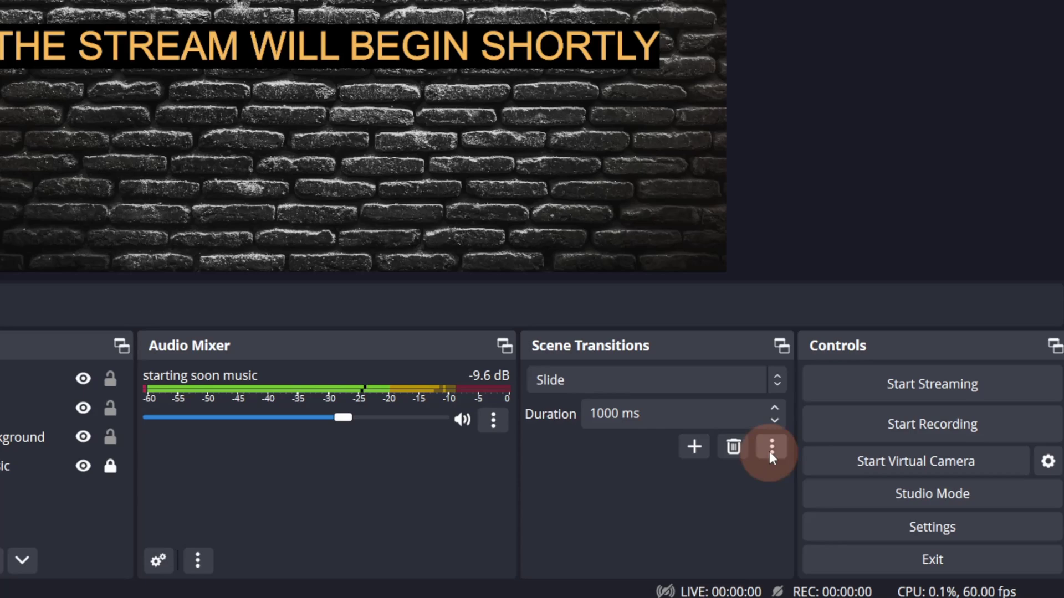
click(772, 445)
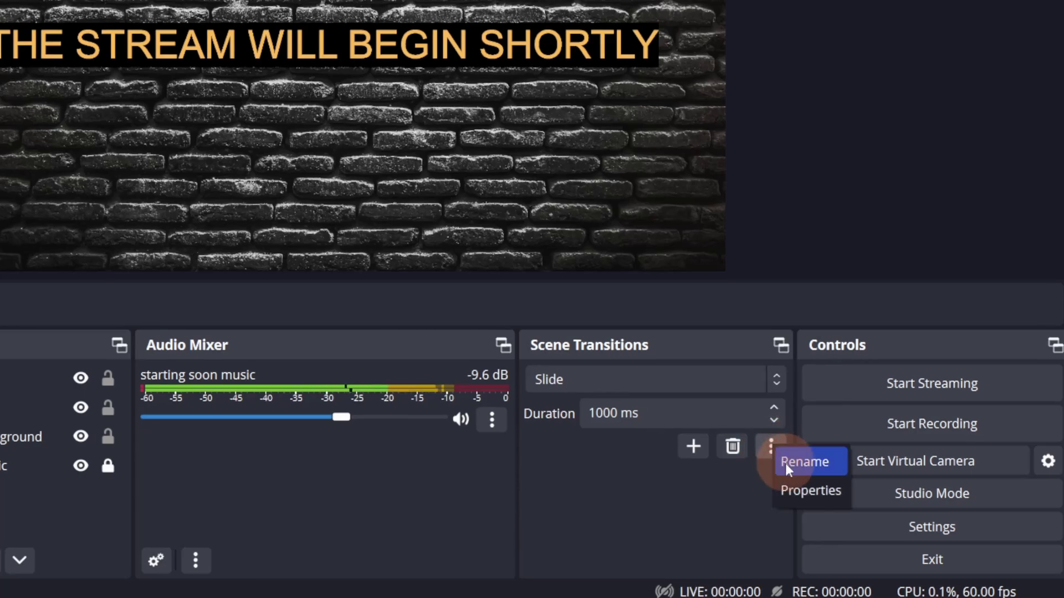
click(792, 491)
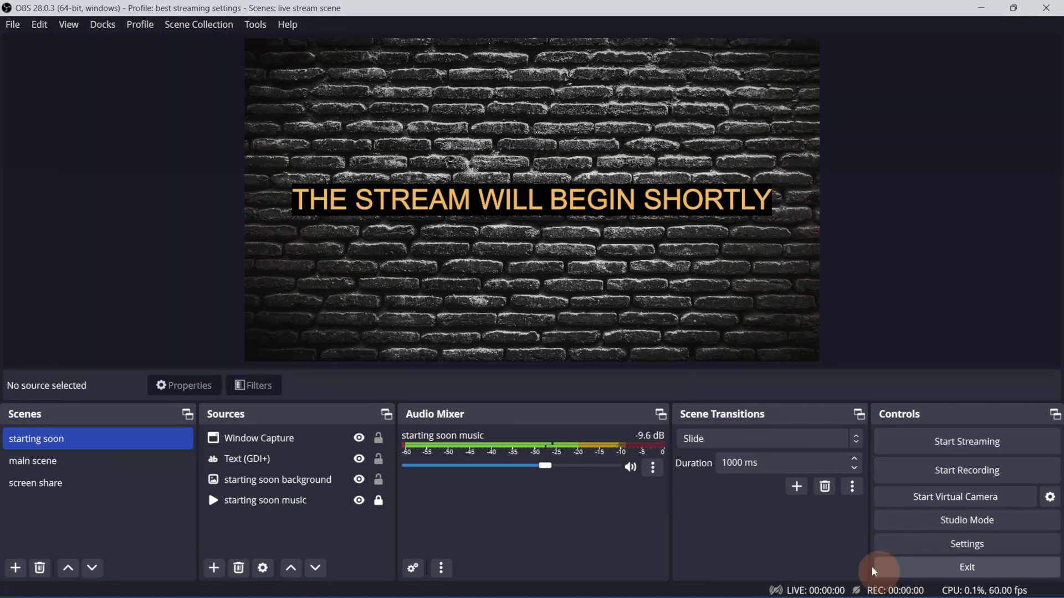
Add a Fade to Color transition with black (#000000) as its colour and preview it
click(619, 487)
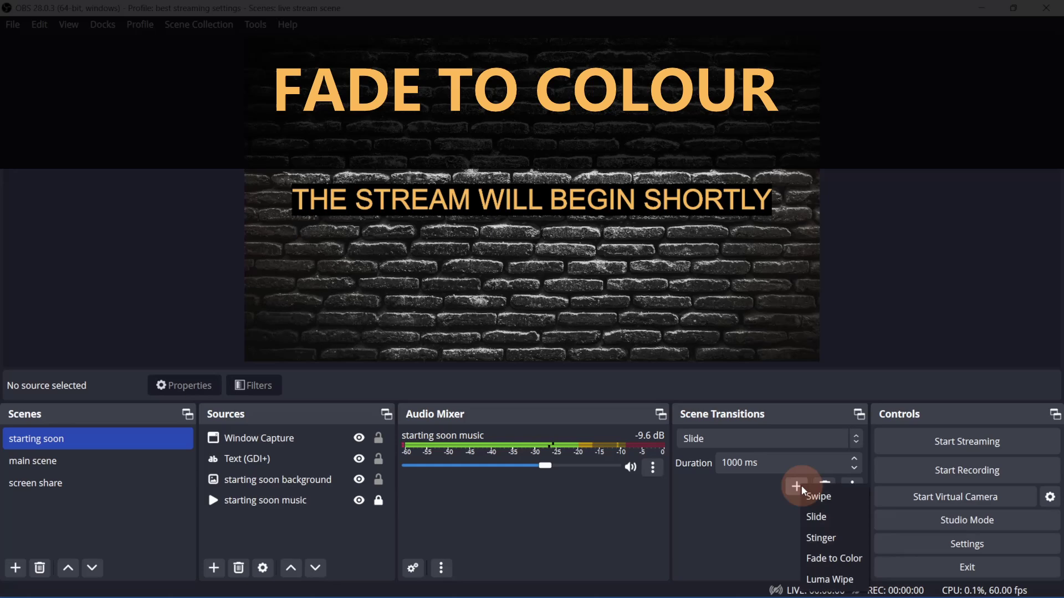
click(833, 558)
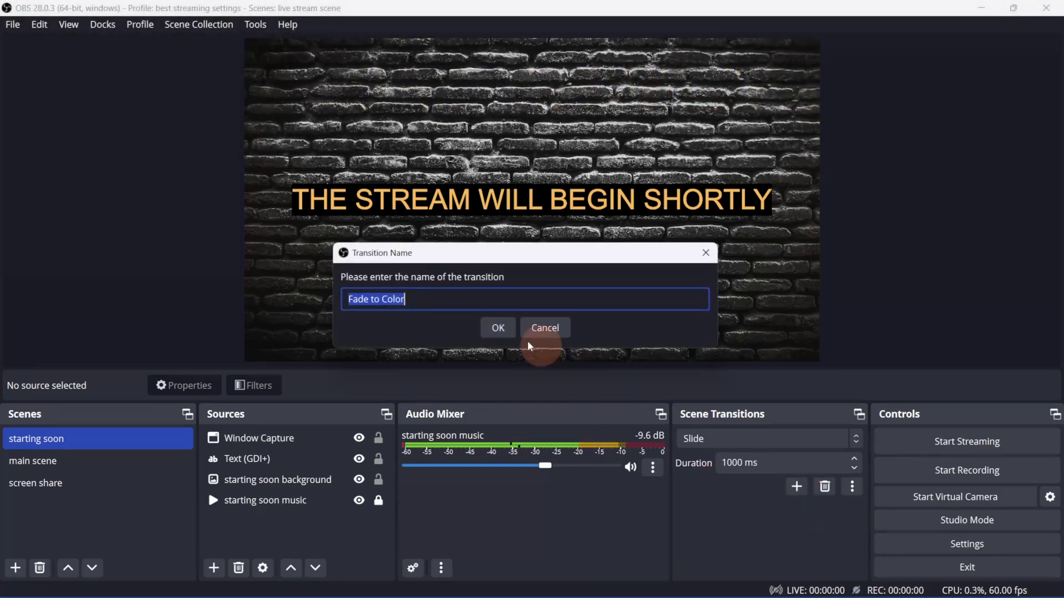
click(496, 327)
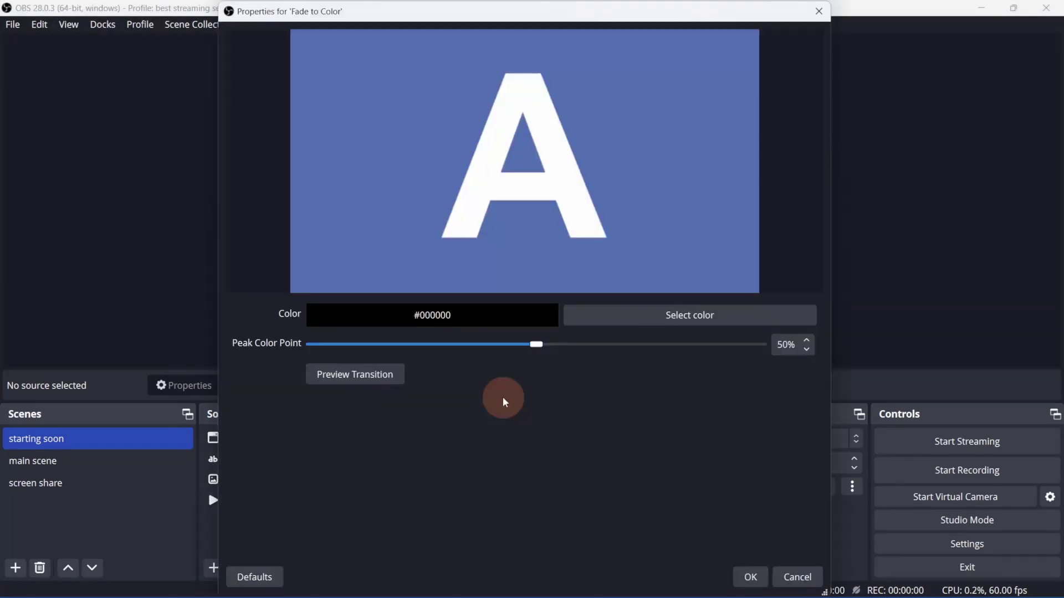
click(641, 317)
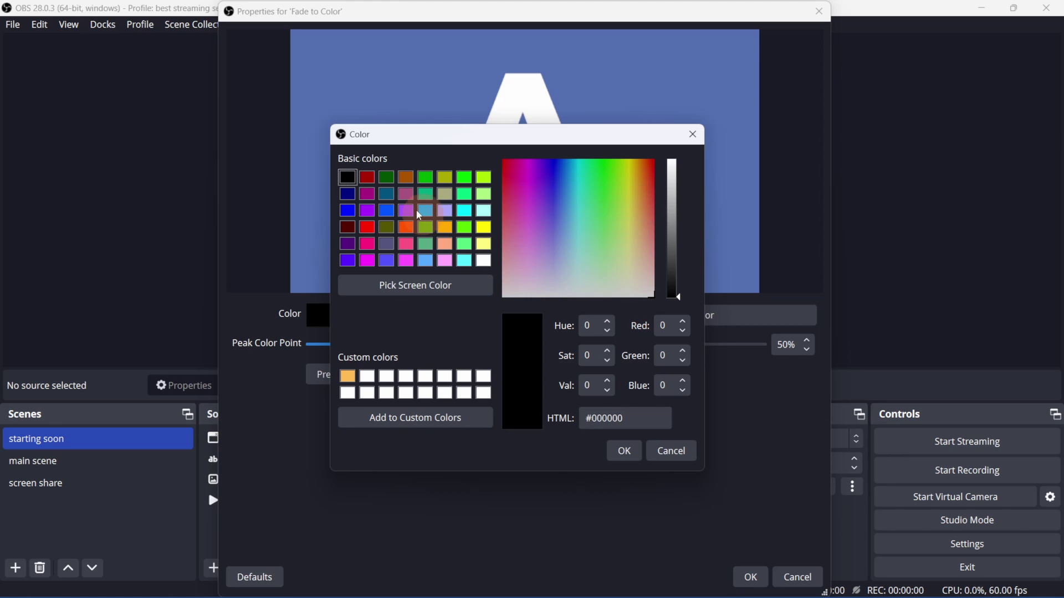
click(348, 177)
click(616, 450)
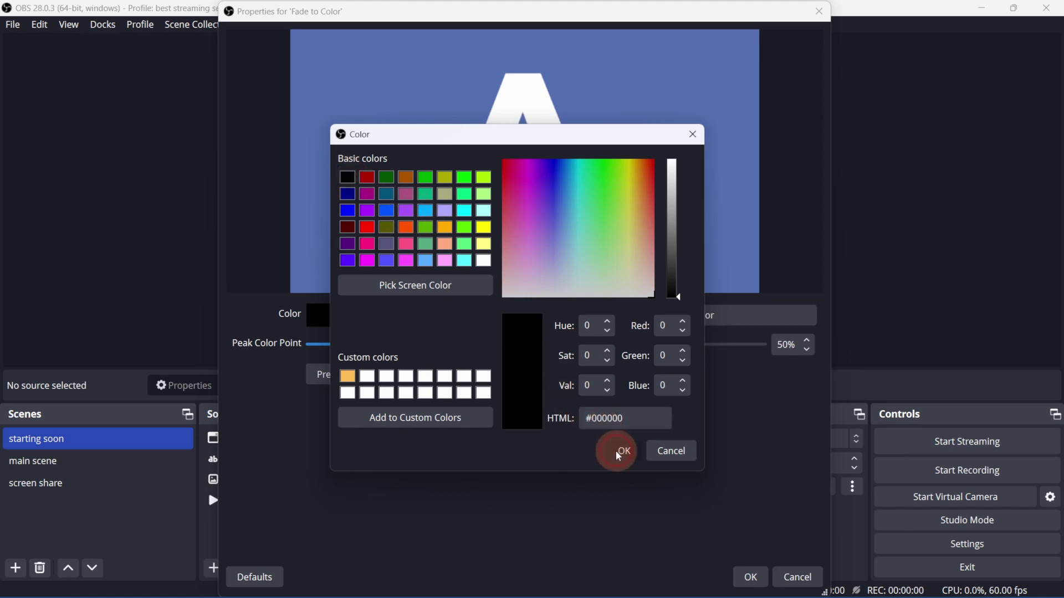
click(376, 375)
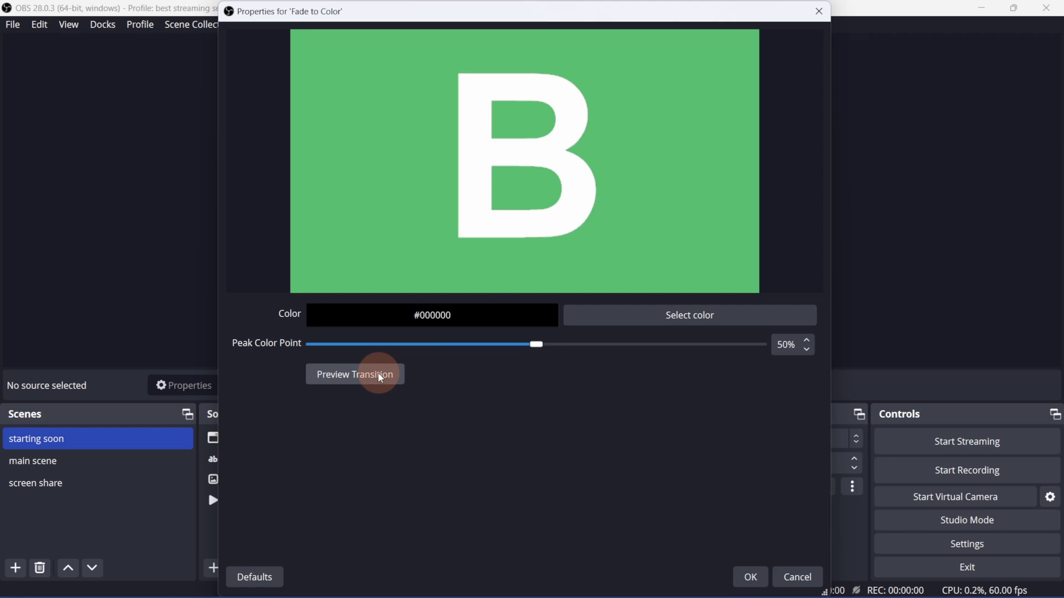
click(380, 377)
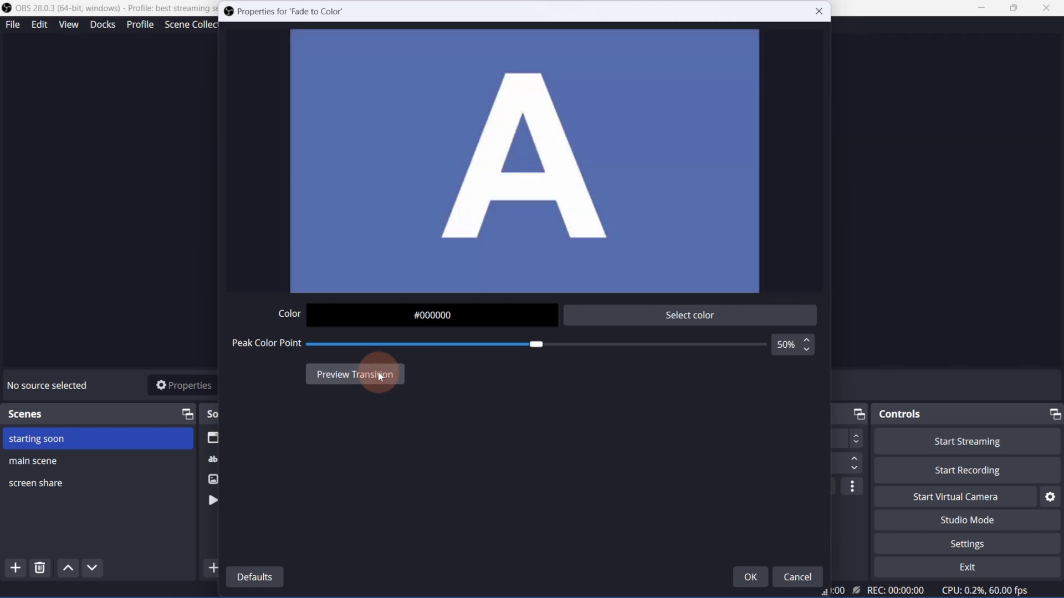
Try the peak colour point at 15%, then set it to 91% and apply
click(538, 349)
drag(537, 348, 380, 346)
click(367, 377)
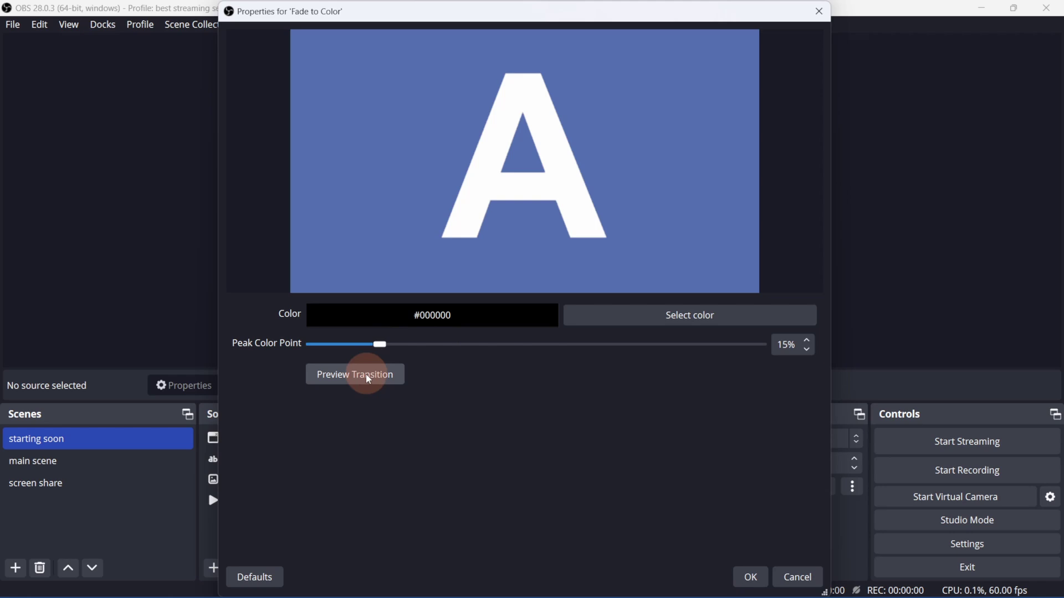
click(367, 380)
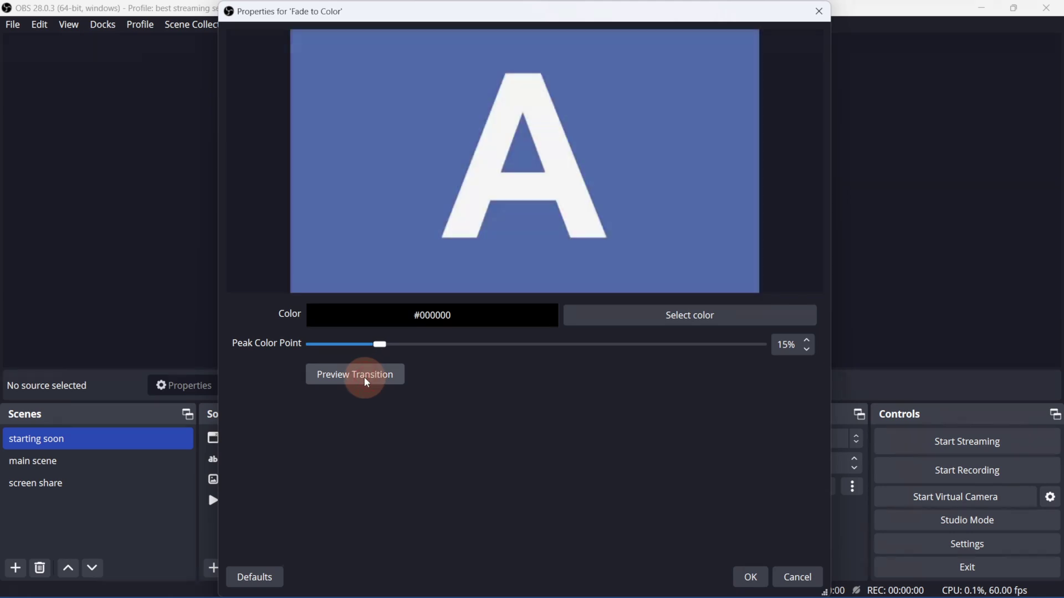
drag(379, 346, 719, 346)
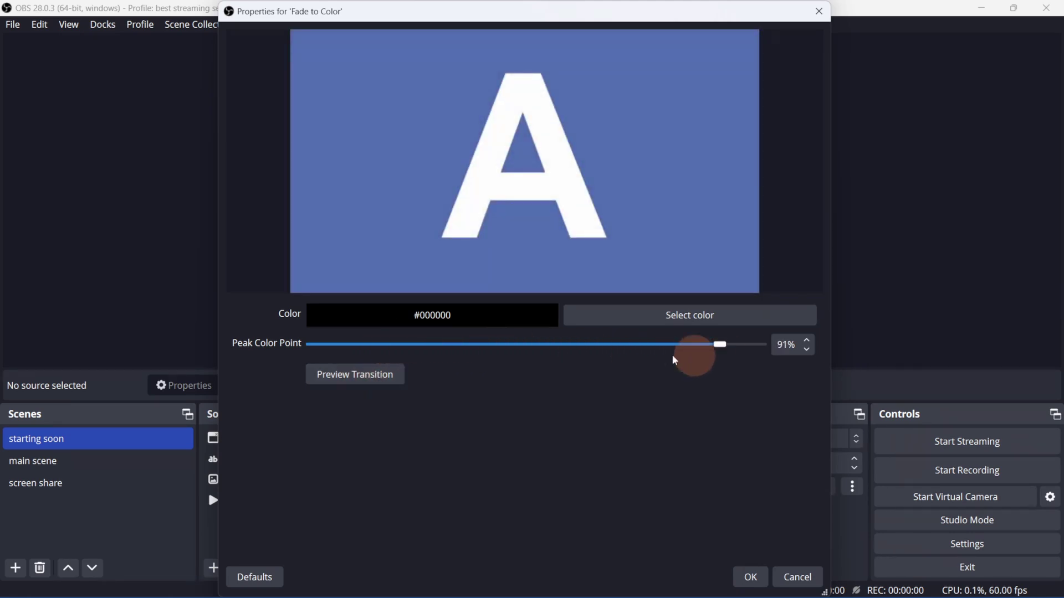
click(349, 380)
click(349, 383)
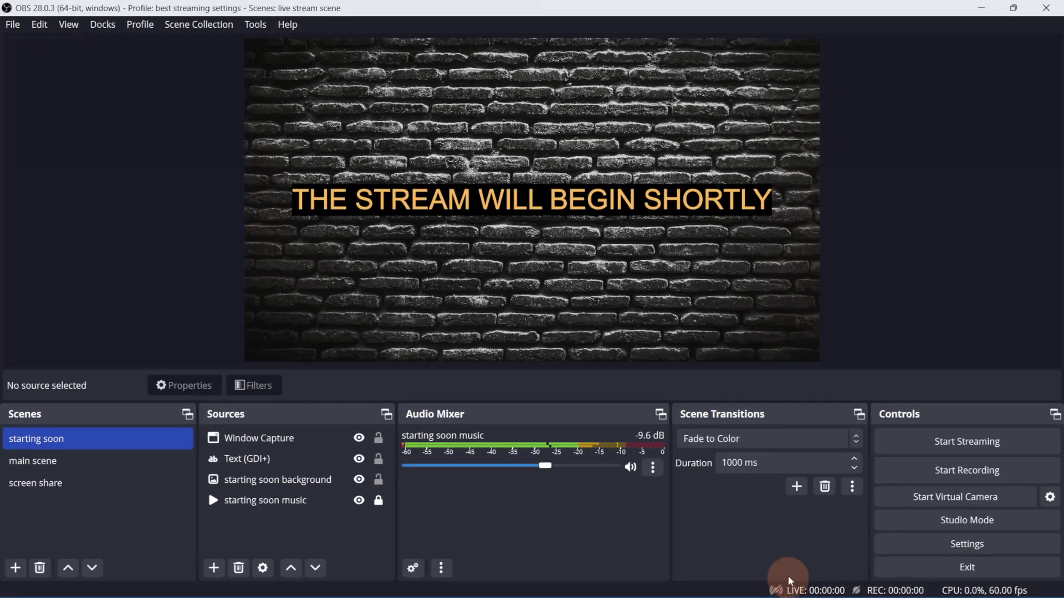
Add a Luma Wipe transition and preview it with the Linear Horizontal image
click(797, 487)
click(821, 579)
click(498, 328)
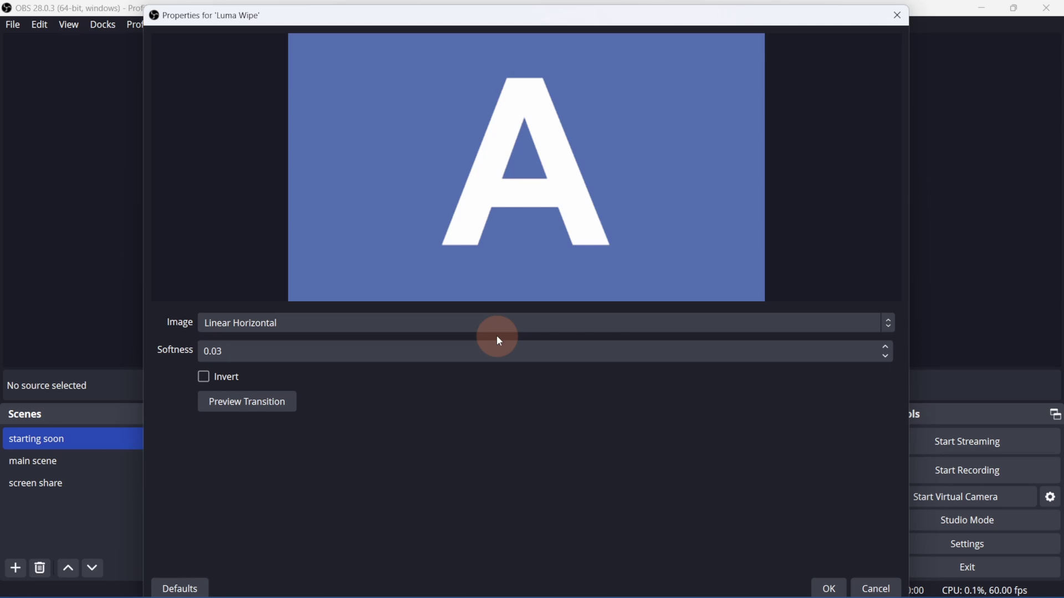
click(430, 325)
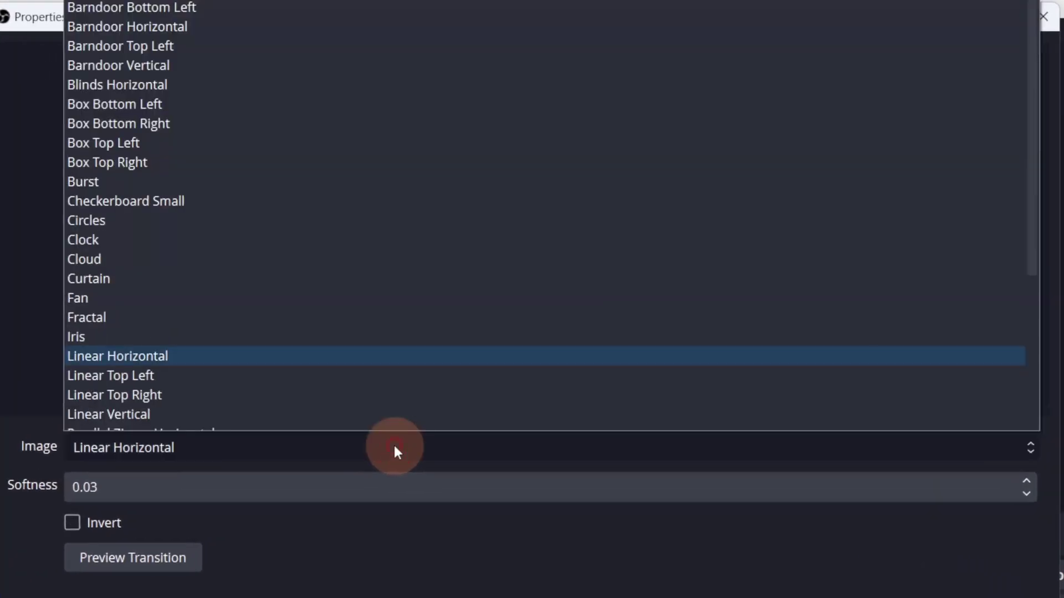
scroll(404, 408, down, 2)
scroll(402, 404, up, 2)
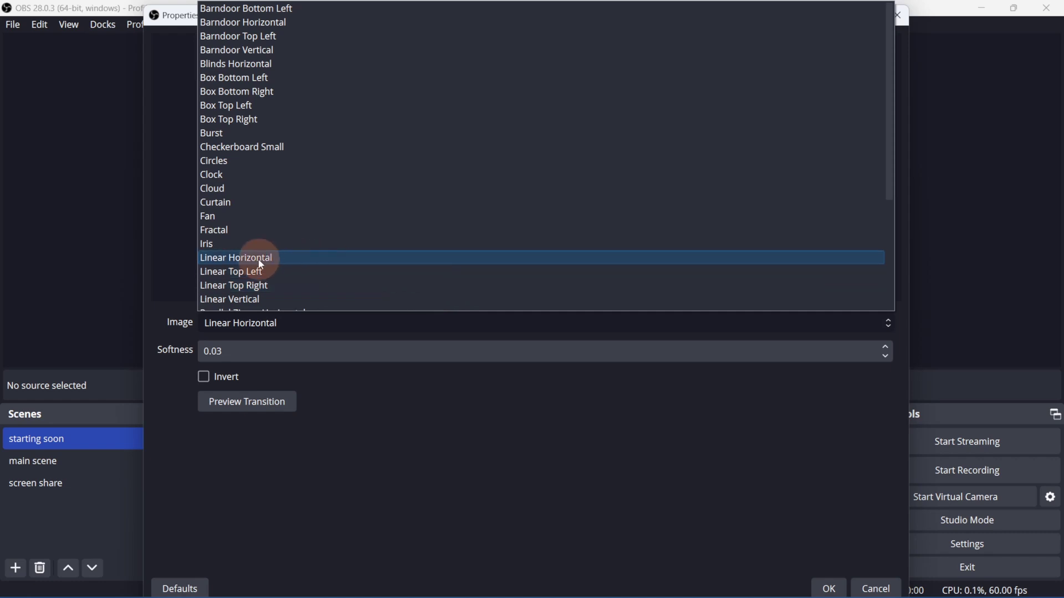
click(261, 259)
click(264, 403)
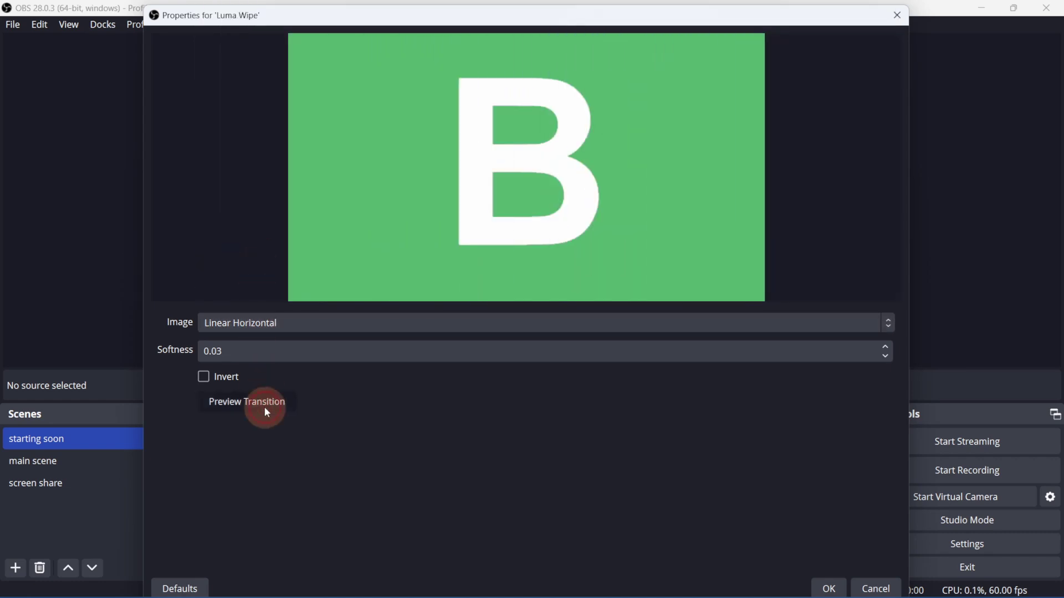
Preview the Luma Wipe with the Linear Vertical and Linear Top Left images
click(258, 324)
scroll(244, 274, down, 1)
click(246, 273)
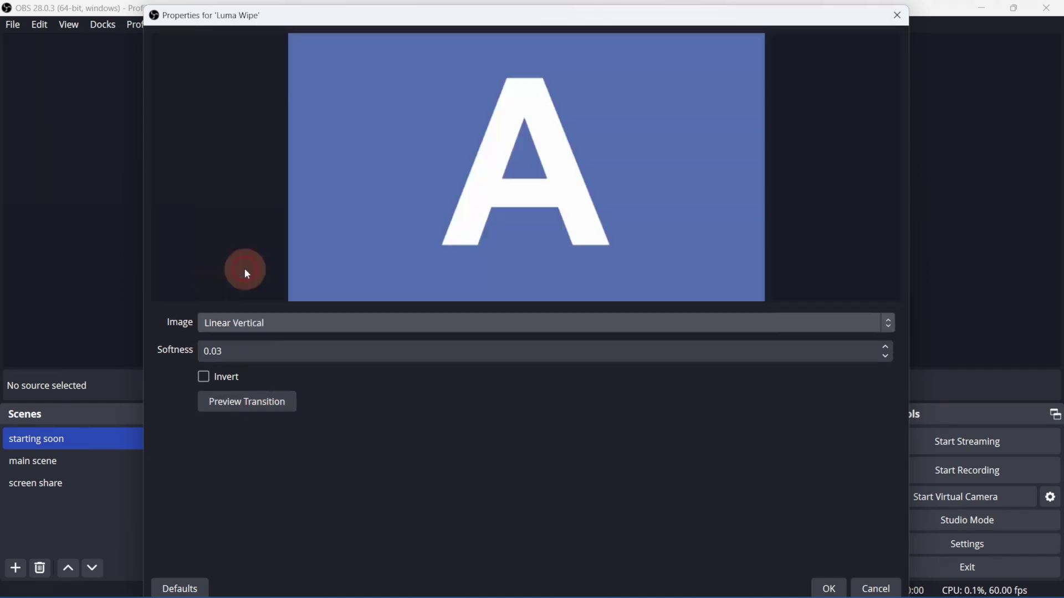
click(259, 403)
click(253, 323)
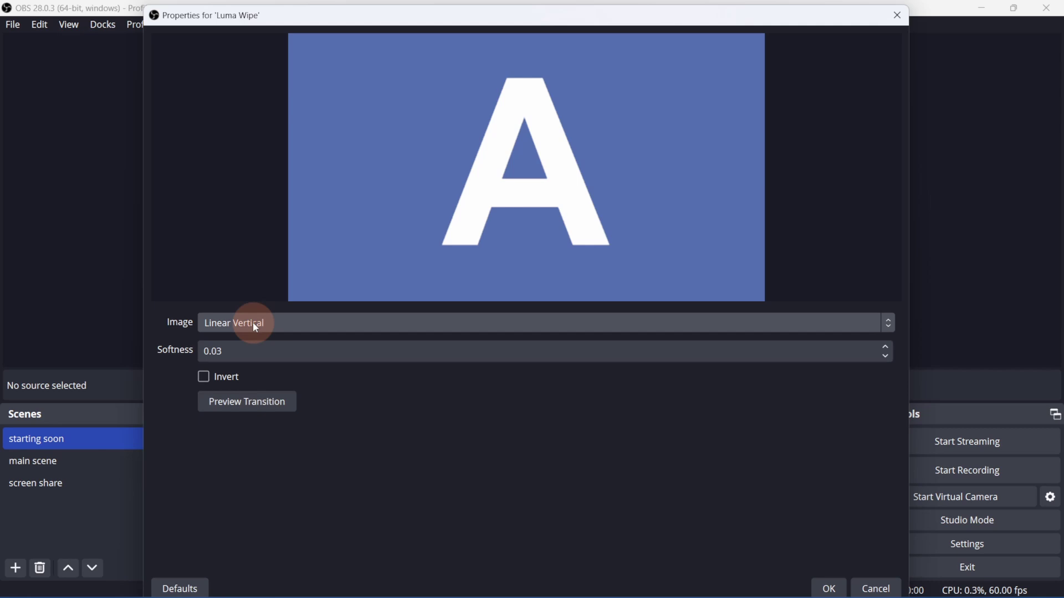
click(254, 216)
click(256, 403)
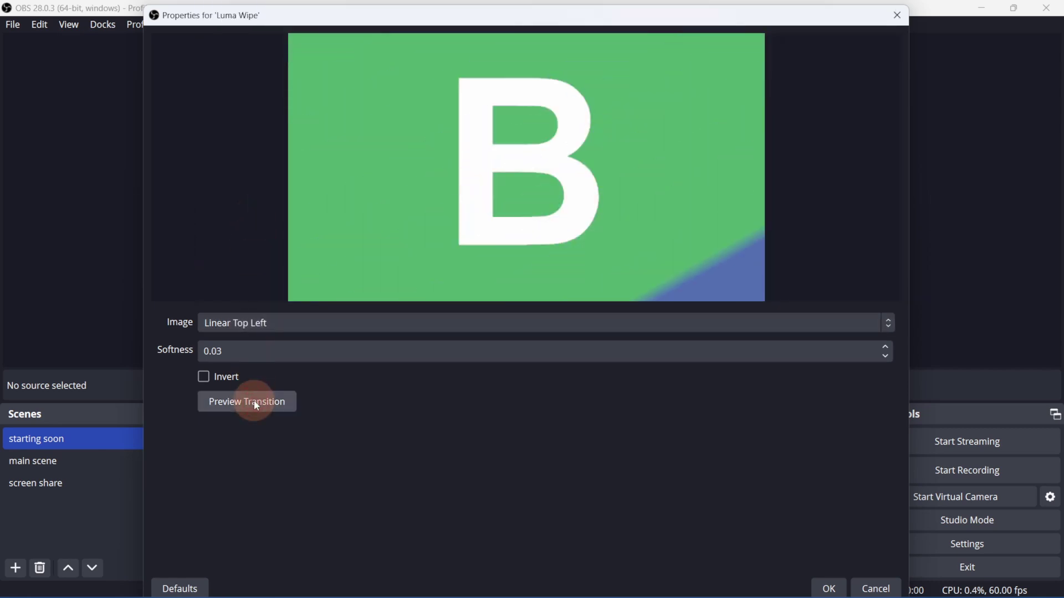
Set the wipe softness to 0.10, then preview it normally and inverted
click(220, 350)
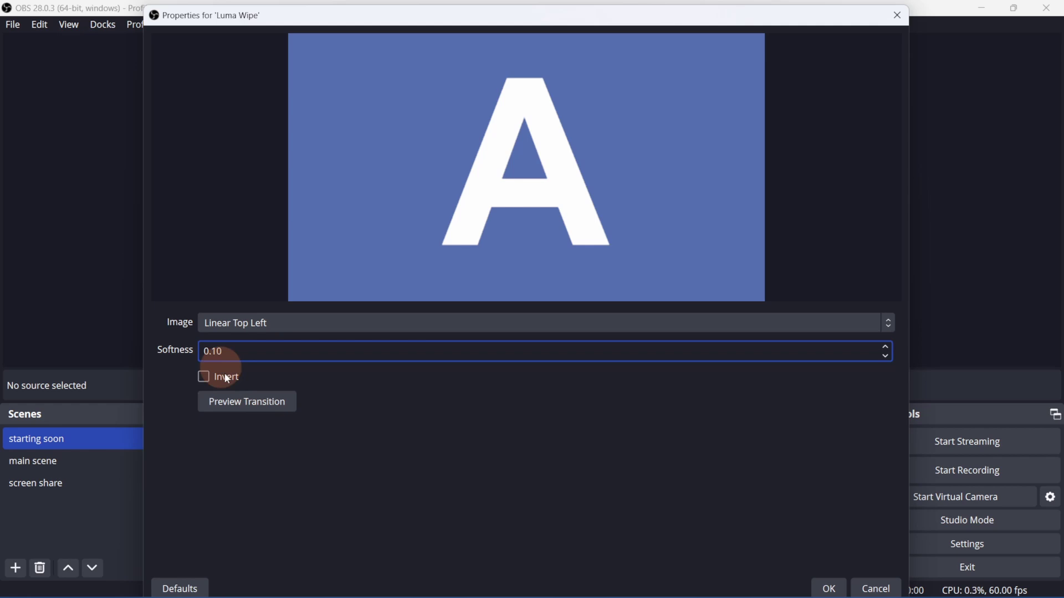
click(244, 401)
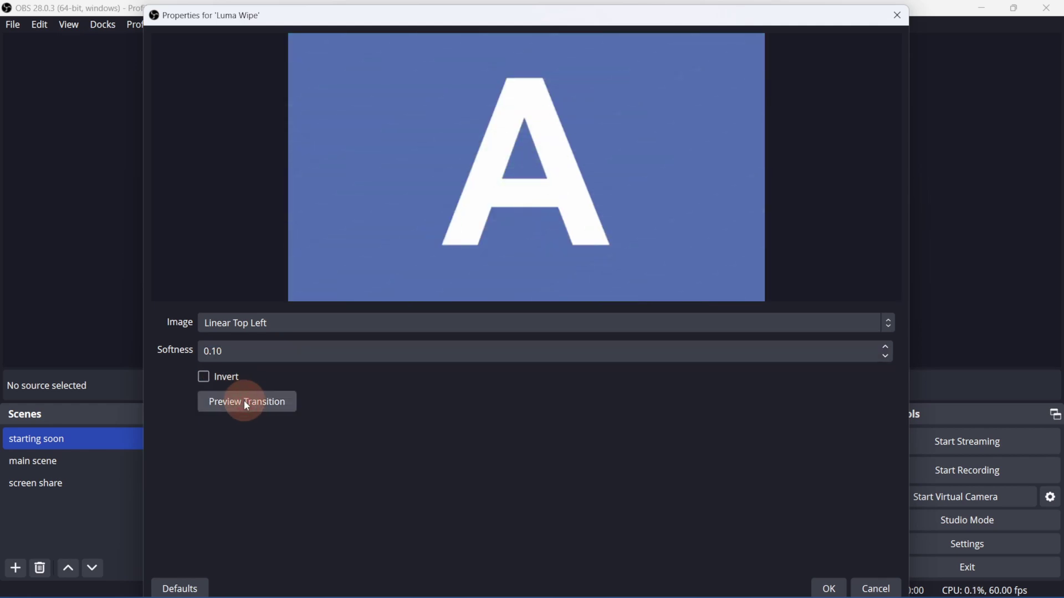
click(203, 378)
click(247, 401)
Preview the wipe with the Sinus 9 and Watercolor images
click(308, 324)
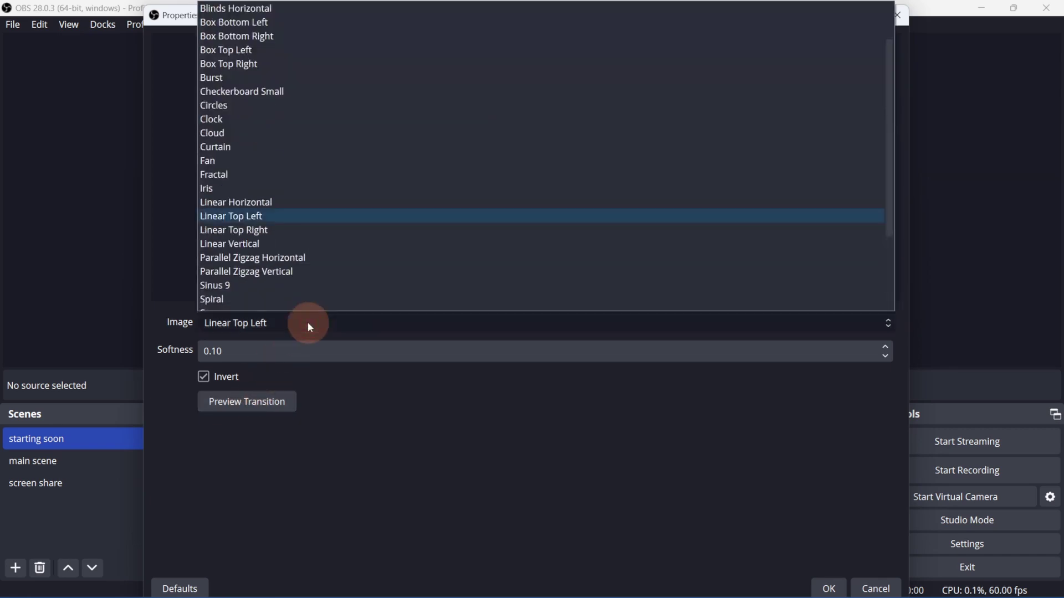
scroll(312, 257, down, 3)
click(297, 169)
click(247, 402)
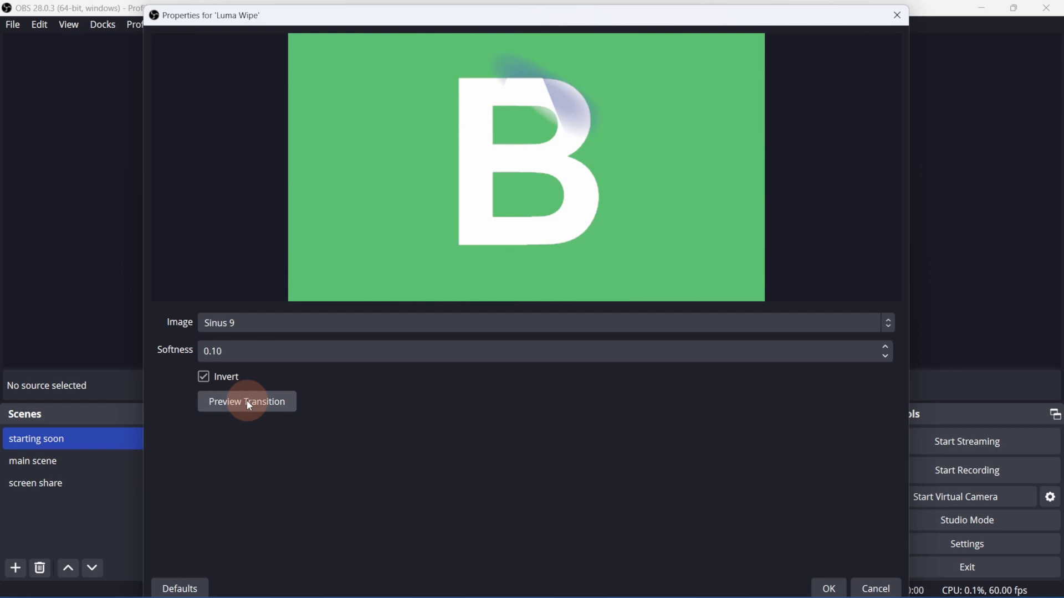
click(277, 321)
click(268, 269)
click(256, 400)
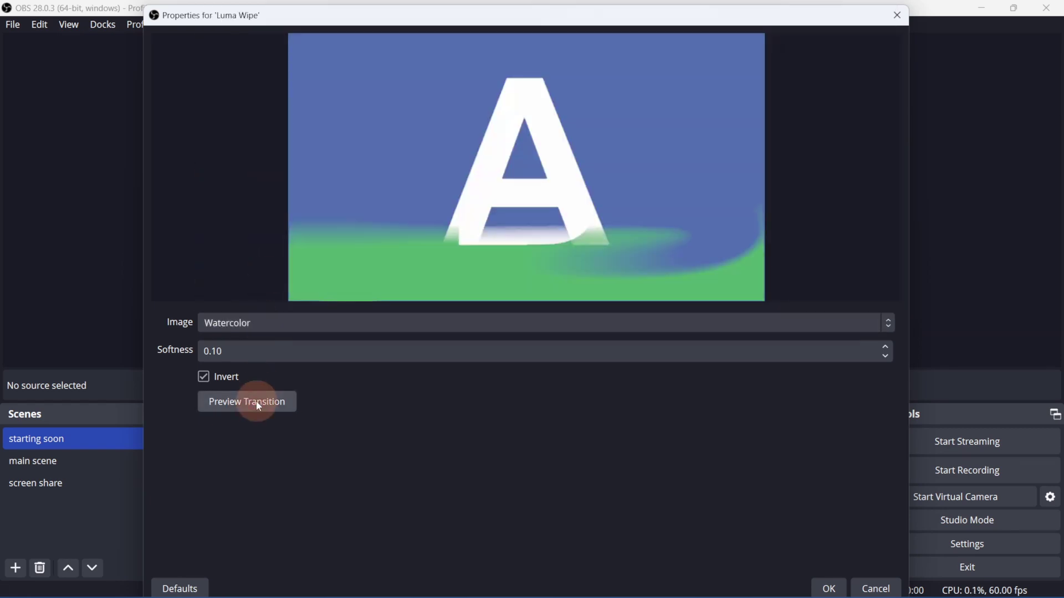
Set the wipe image to Cloud with Invert off and preview it
click(278, 321)
scroll(283, 260, up, 3)
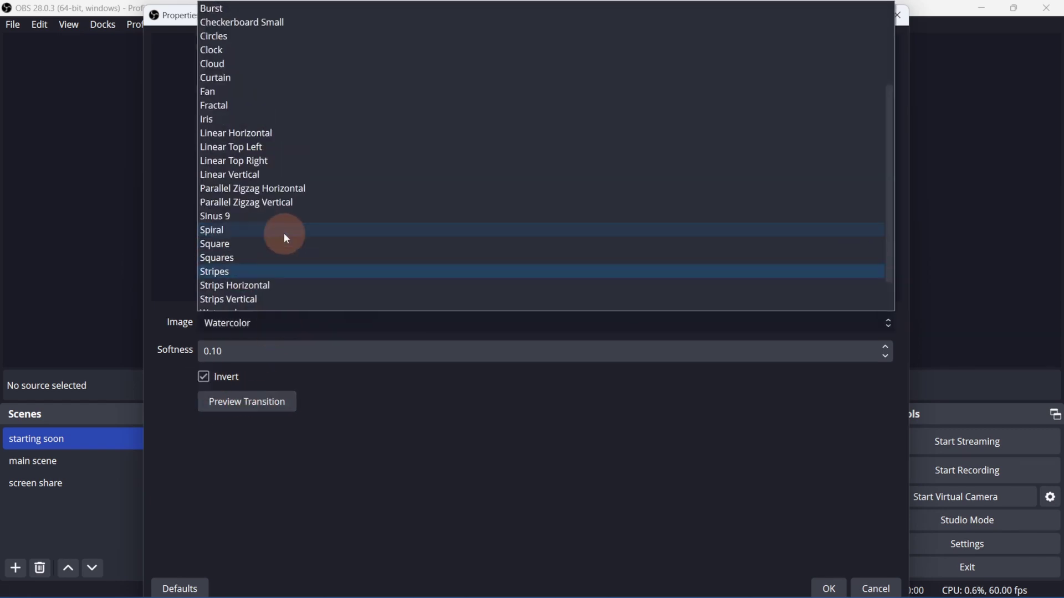
click(283, 161)
click(251, 403)
click(268, 408)
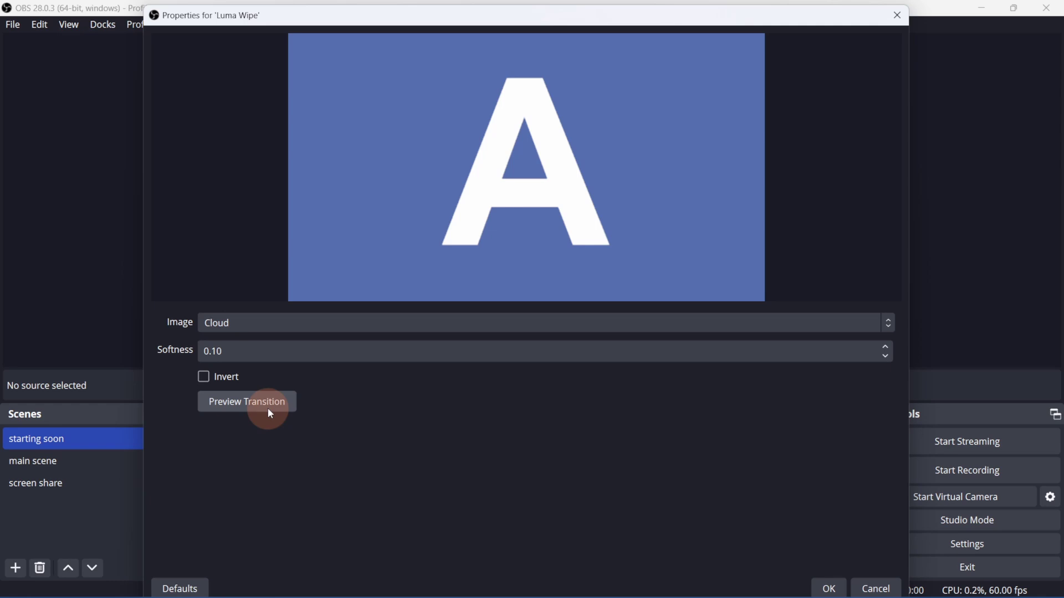
Apply the Luma Wipe settings and add a Stinger transition with the default name
click(829, 589)
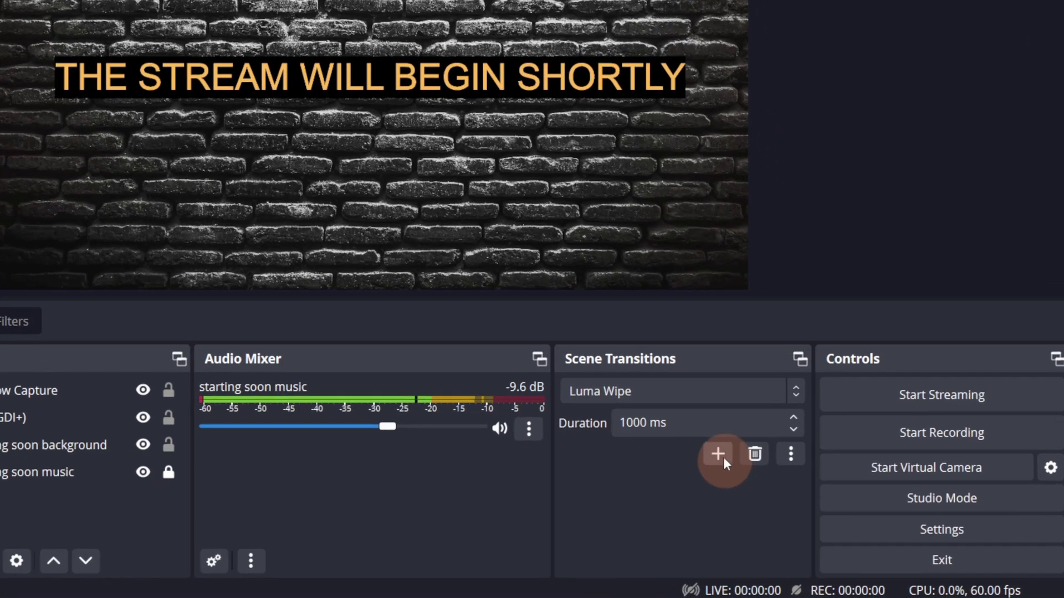
click(797, 487)
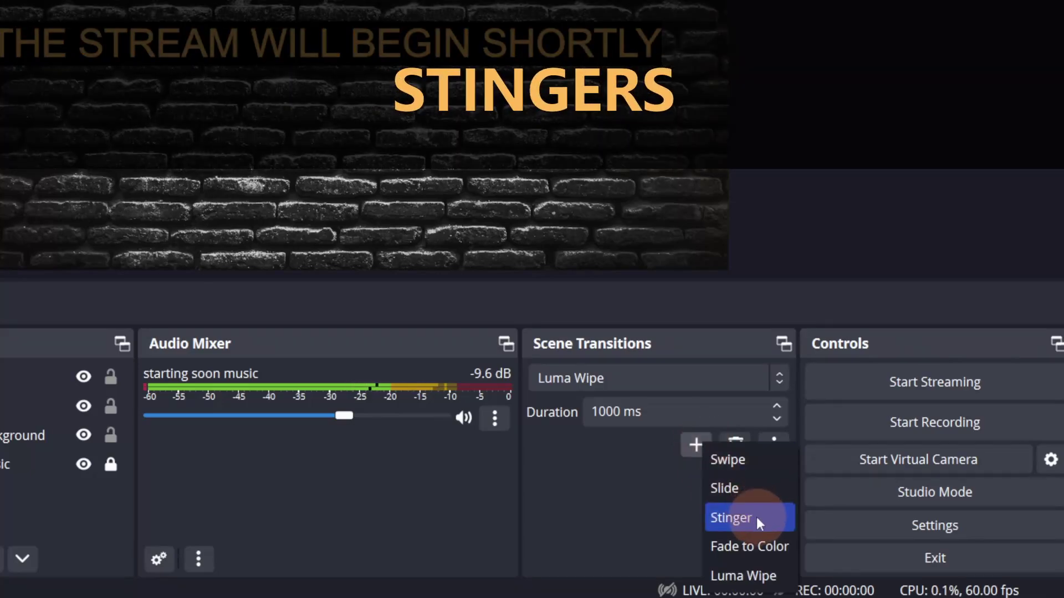
click(731, 518)
click(272, 230)
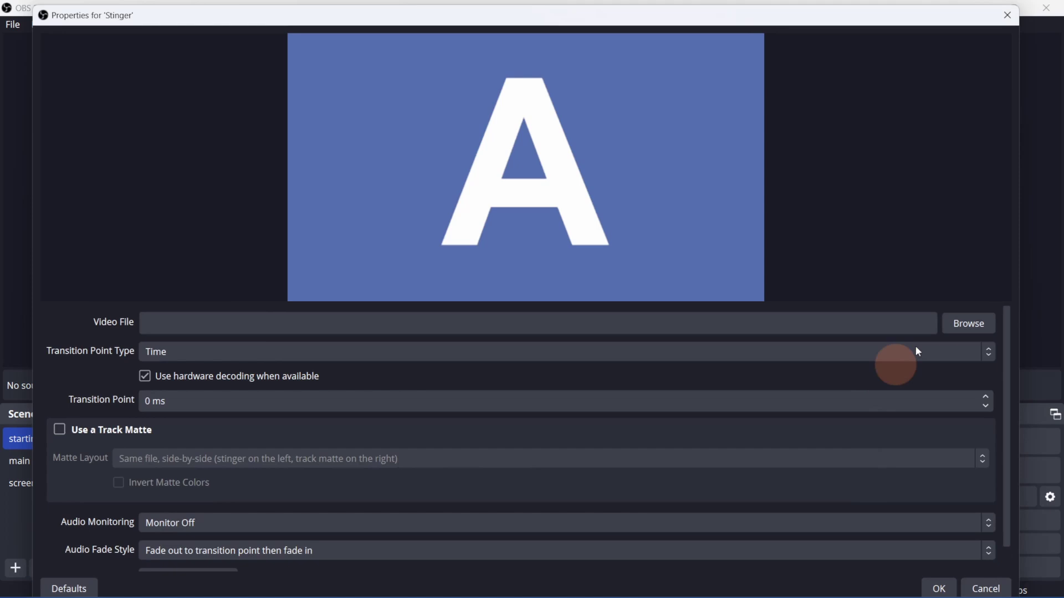
Load Stinger.mov as the Stinger's video file
click(968, 323)
click(194, 149)
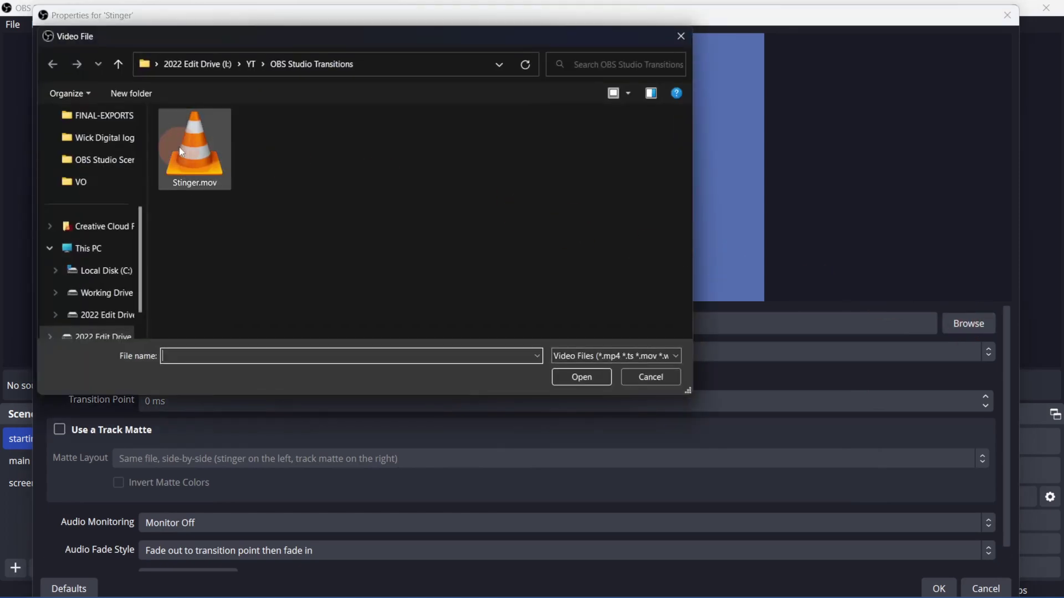
click(581, 377)
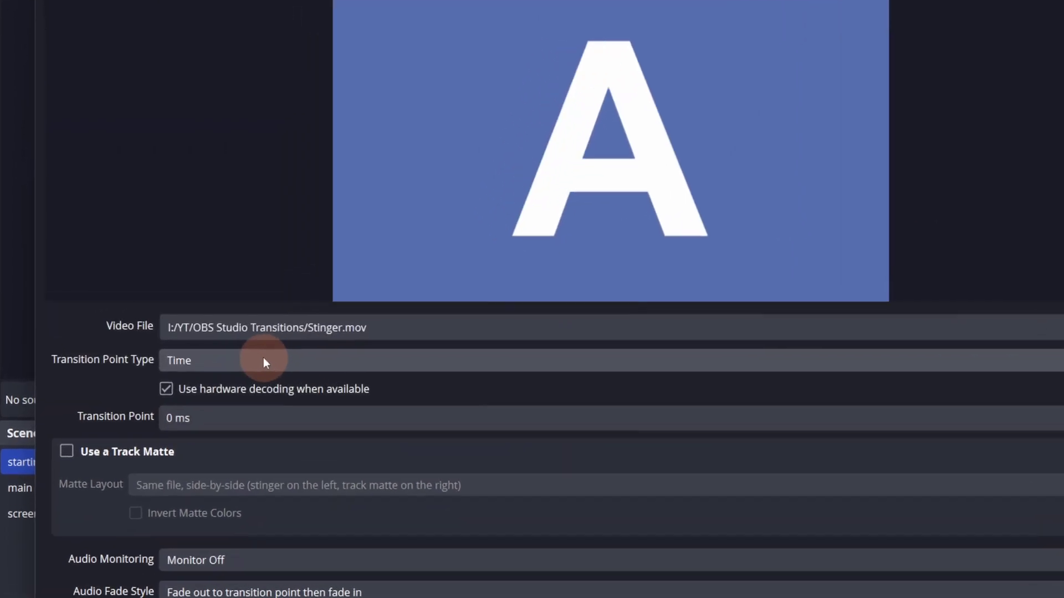
Keep the transition point type as Time and preview the stinger twice
click(226, 354)
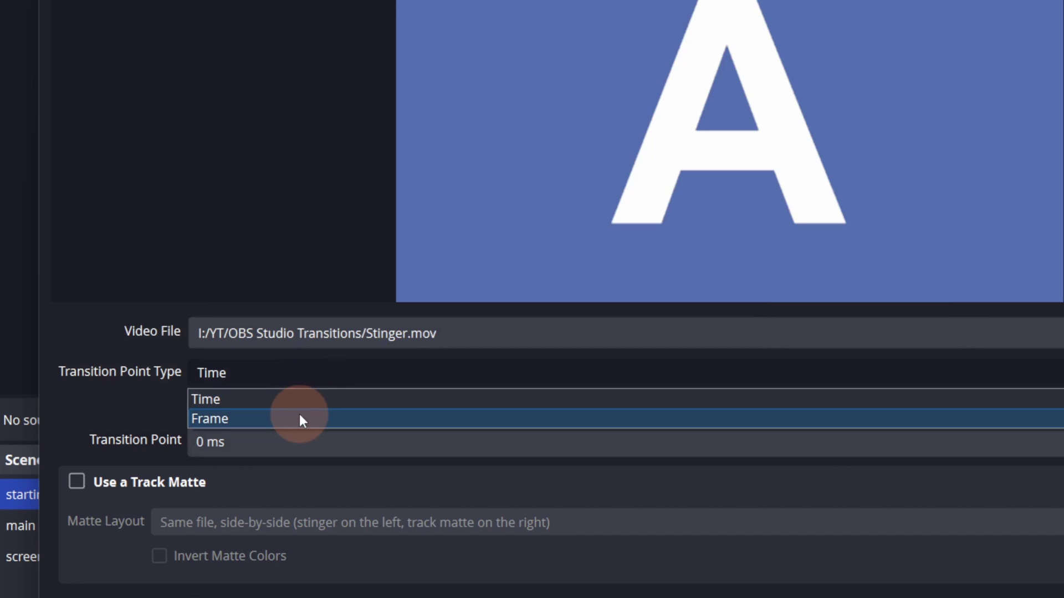
click(303, 400)
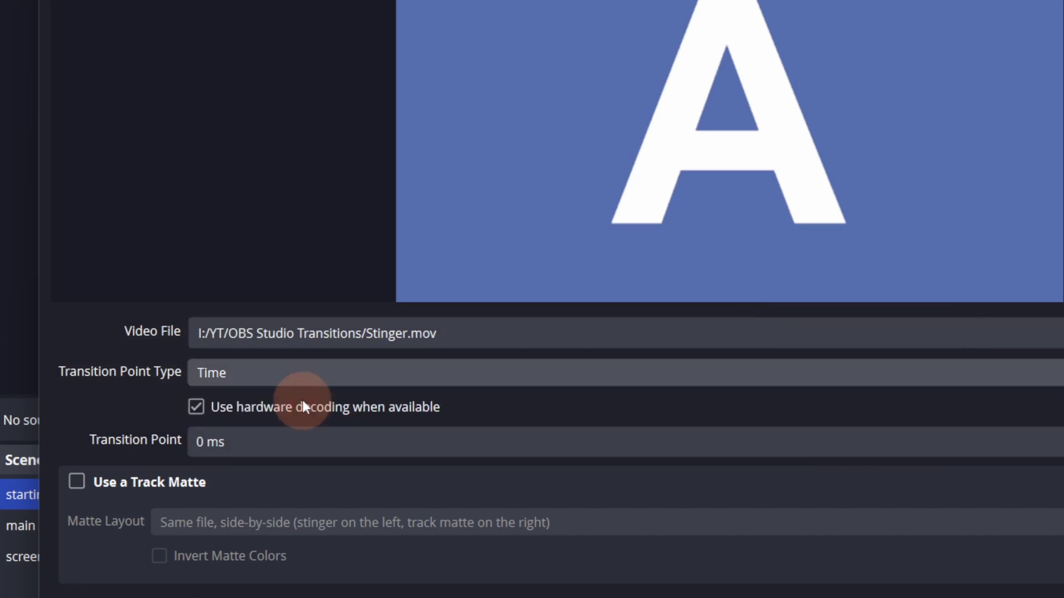
scroll(303, 400, down, 1)
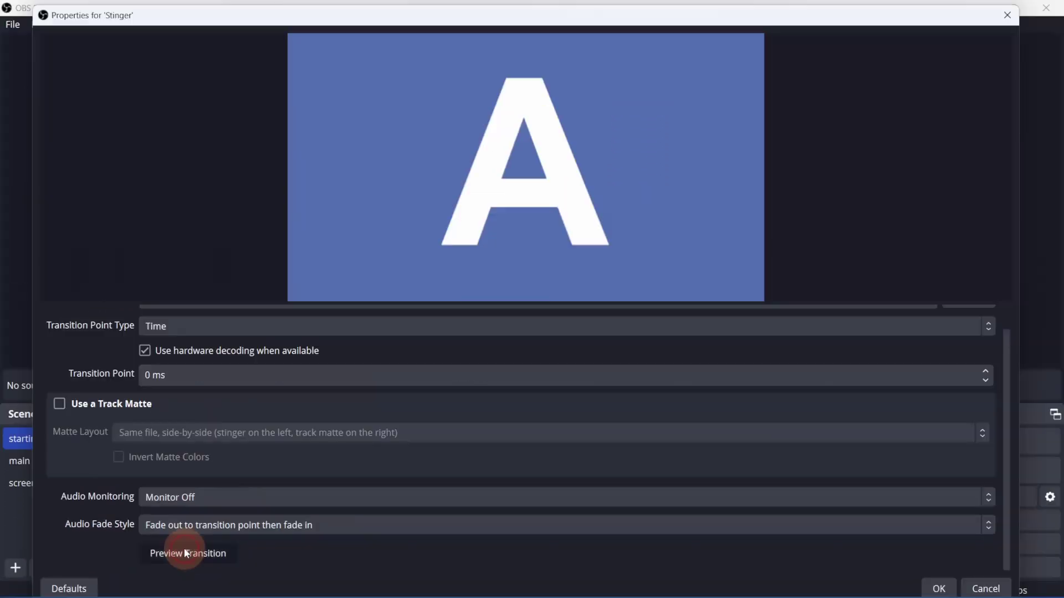
click(185, 553)
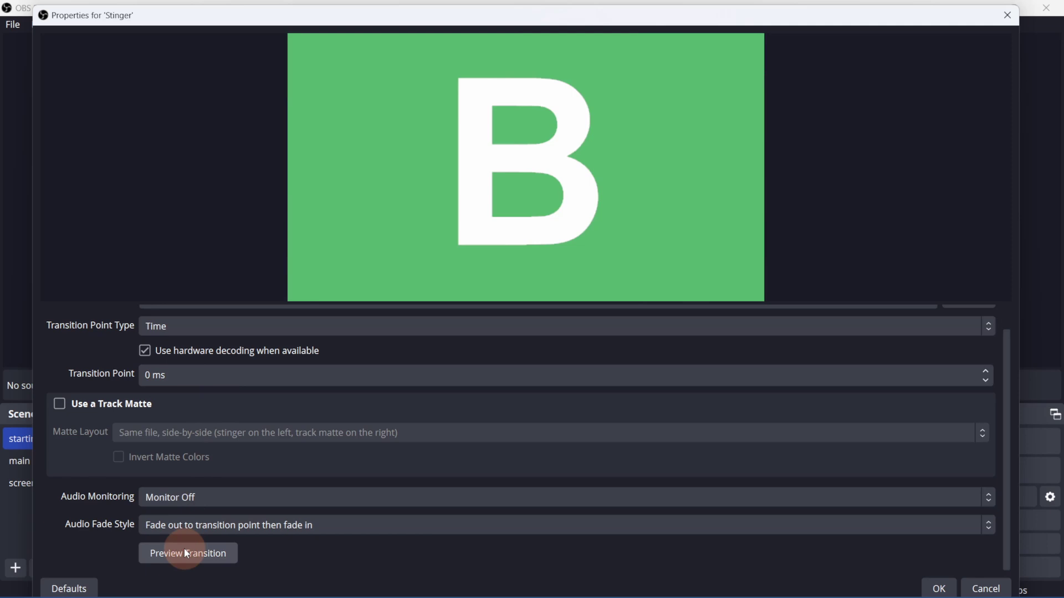
click(185, 553)
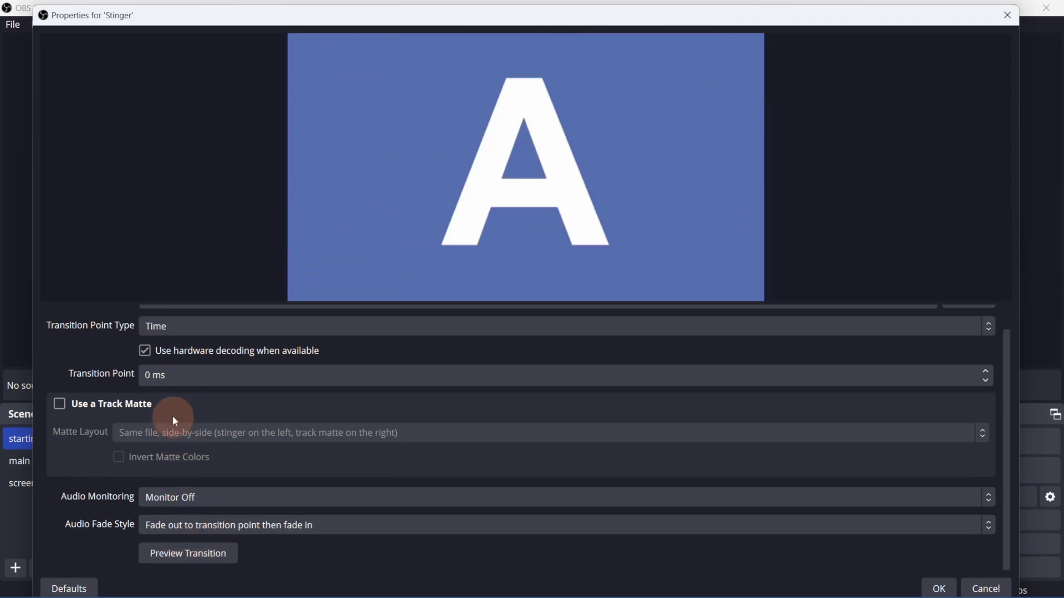
Change the Stinger's transition point to 700 ms and preview it twice
click(151, 377)
click(150, 377)
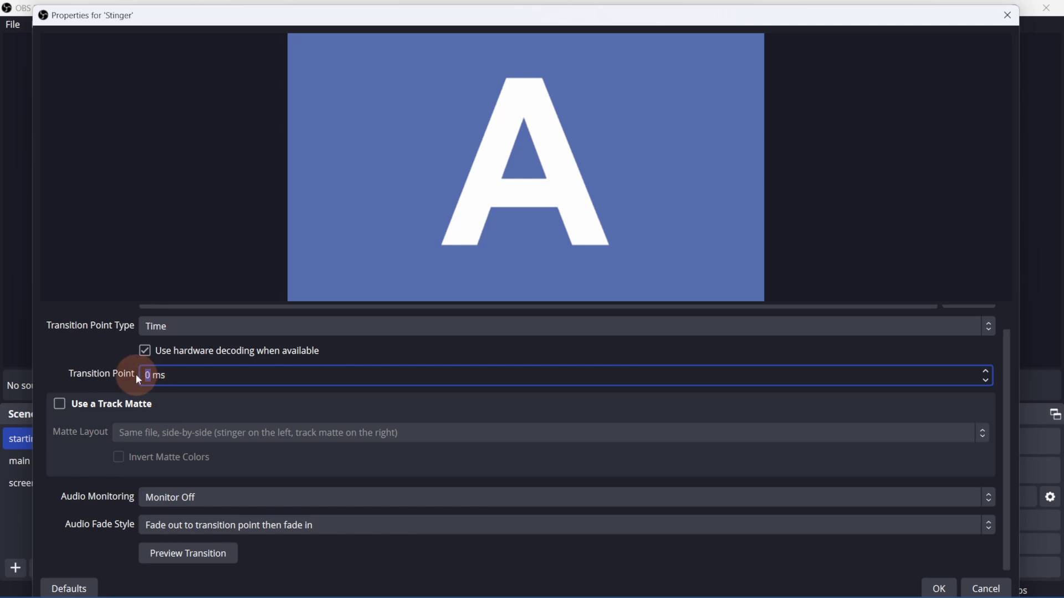
text(0)
click(178, 554)
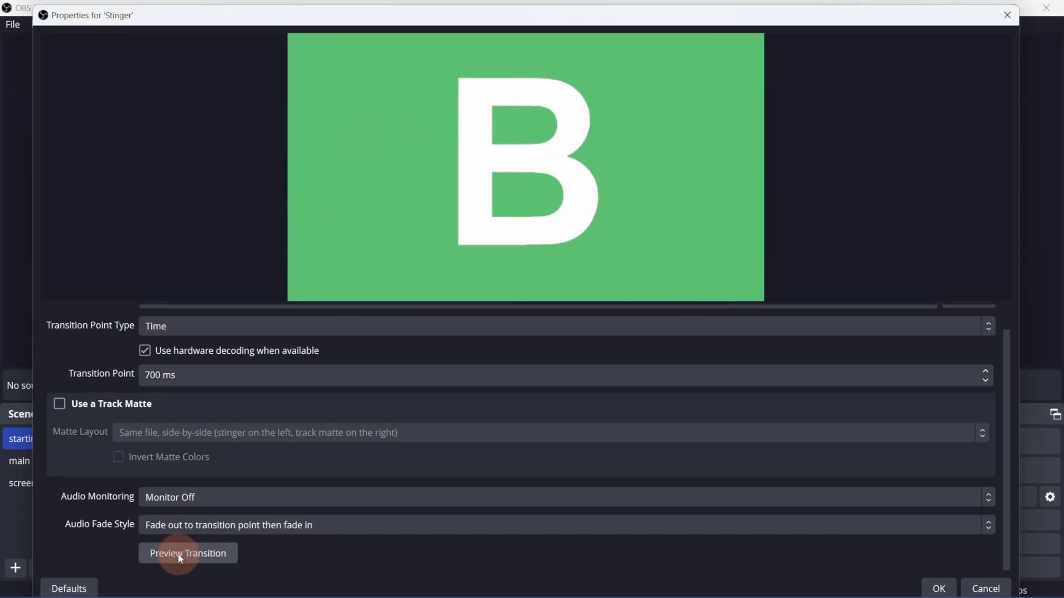
click(180, 554)
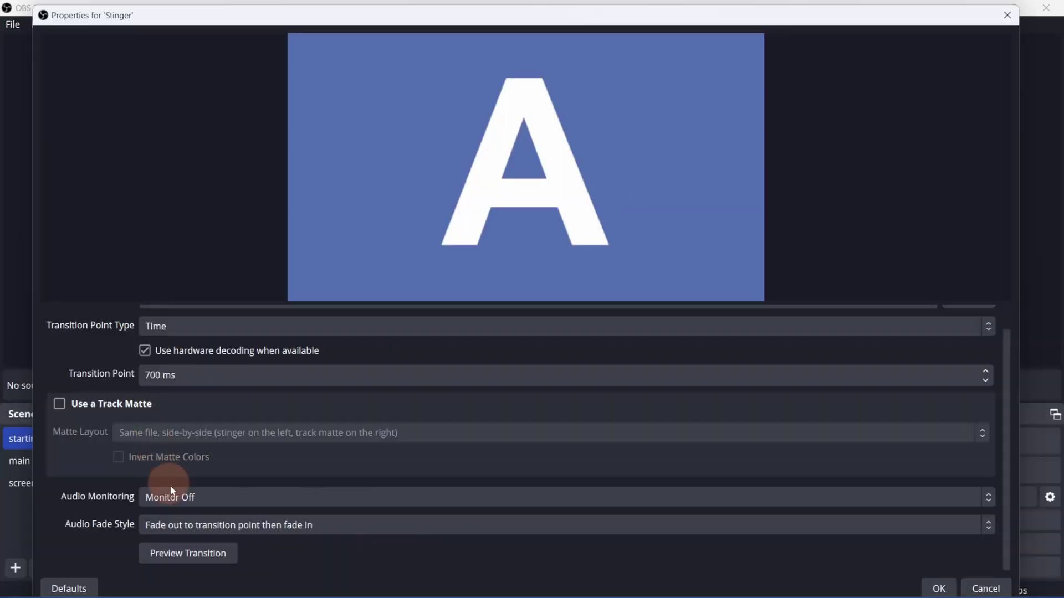
Leave audio monitoring off, choose Crossfade audio fade style, and save the Stinger
click(297, 579)
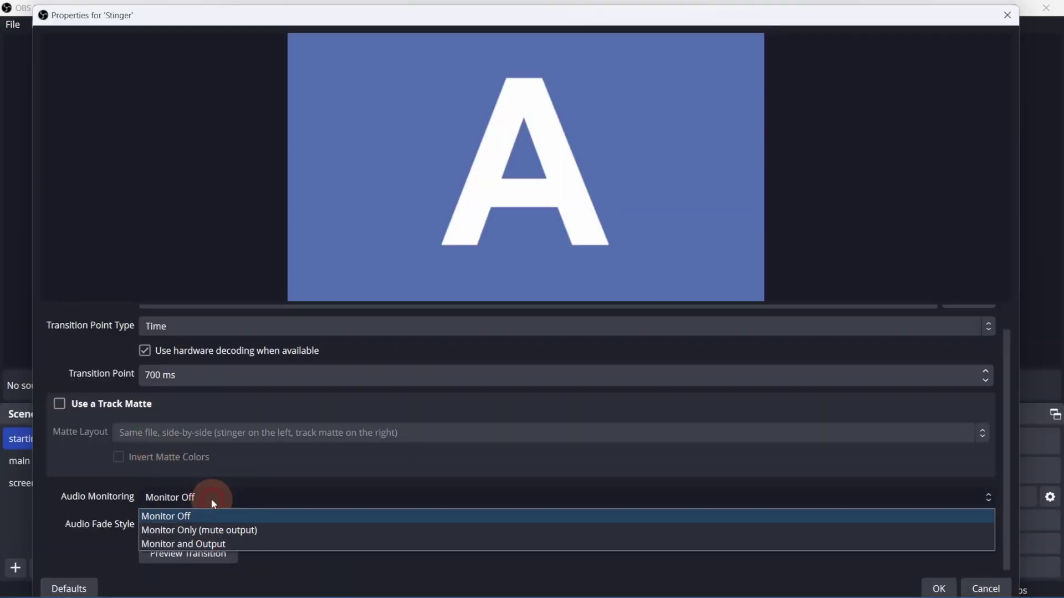
click(257, 503)
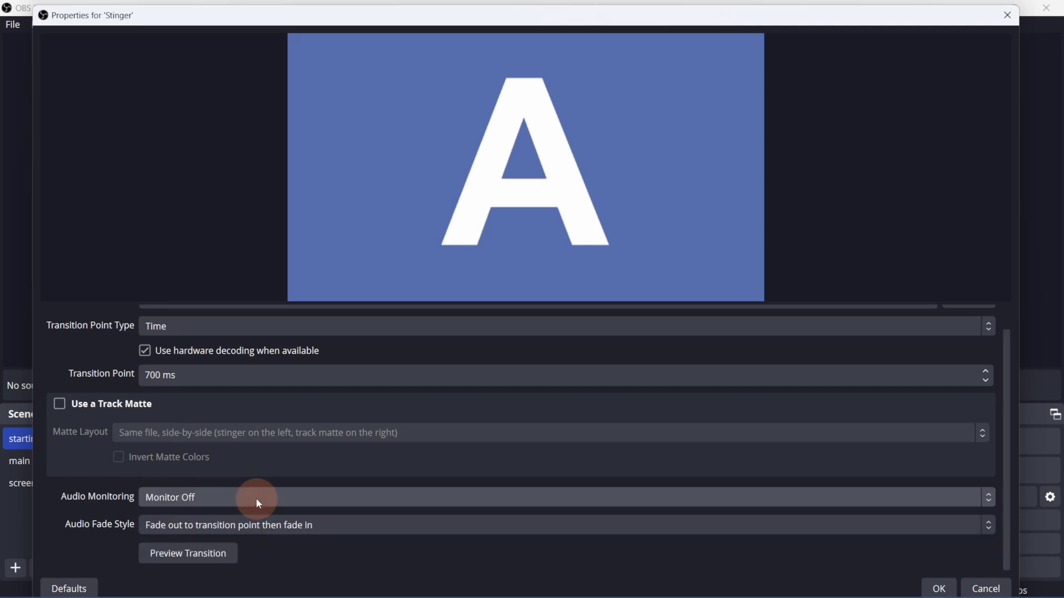
click(327, 524)
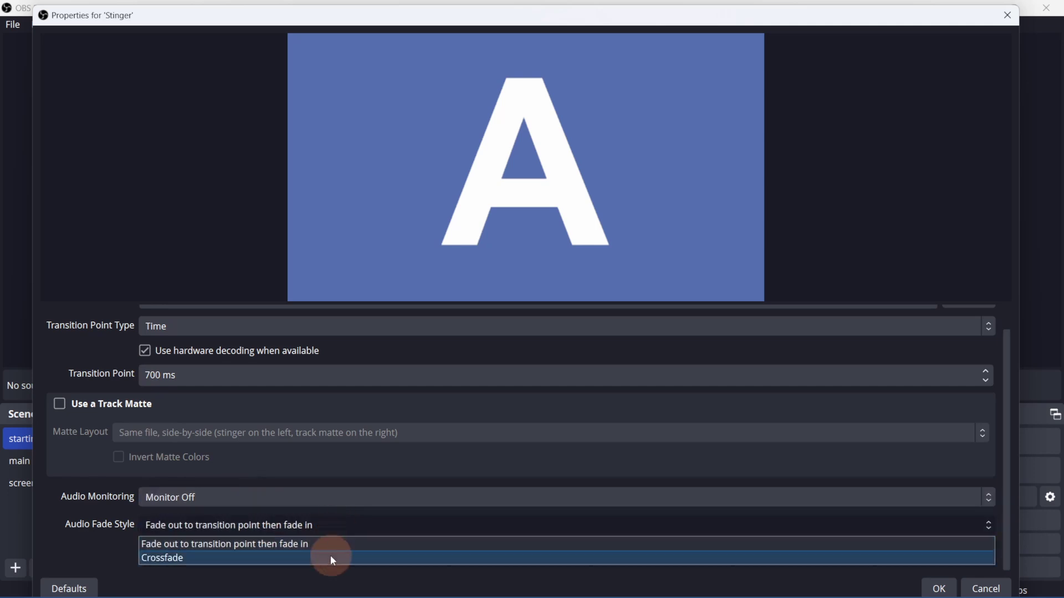
click(331, 556)
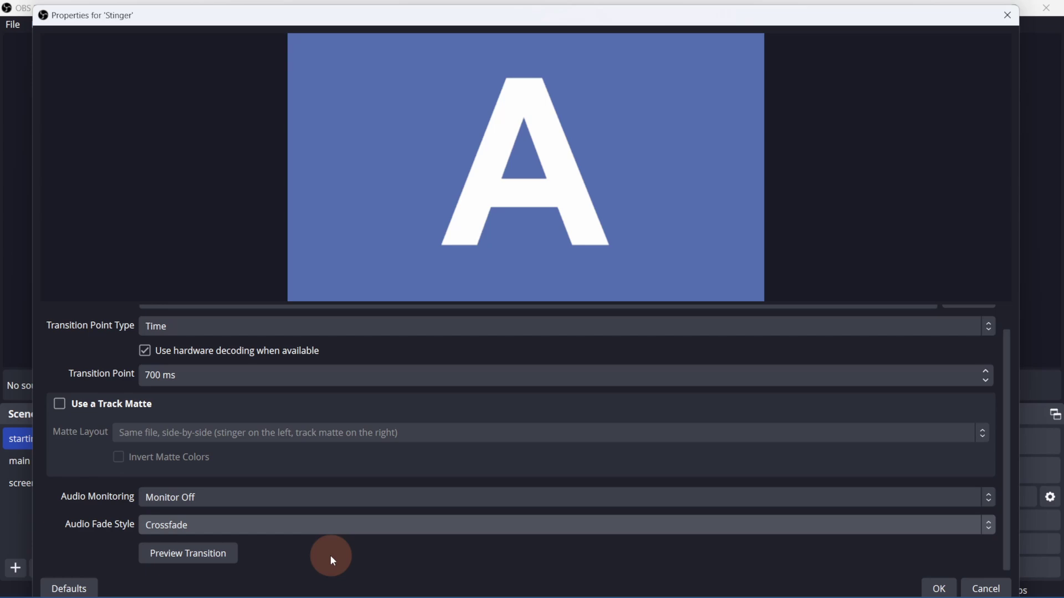
click(939, 588)
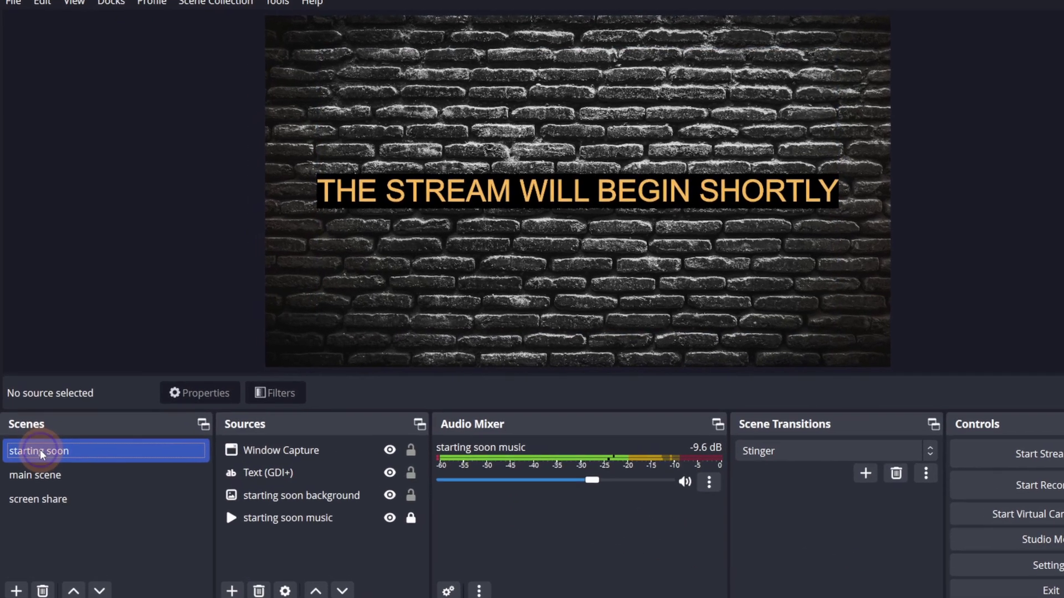
Give starting soon a Fade transition override and test it via main scene and back
right_click(43, 437)
mouse_move(95, 390)
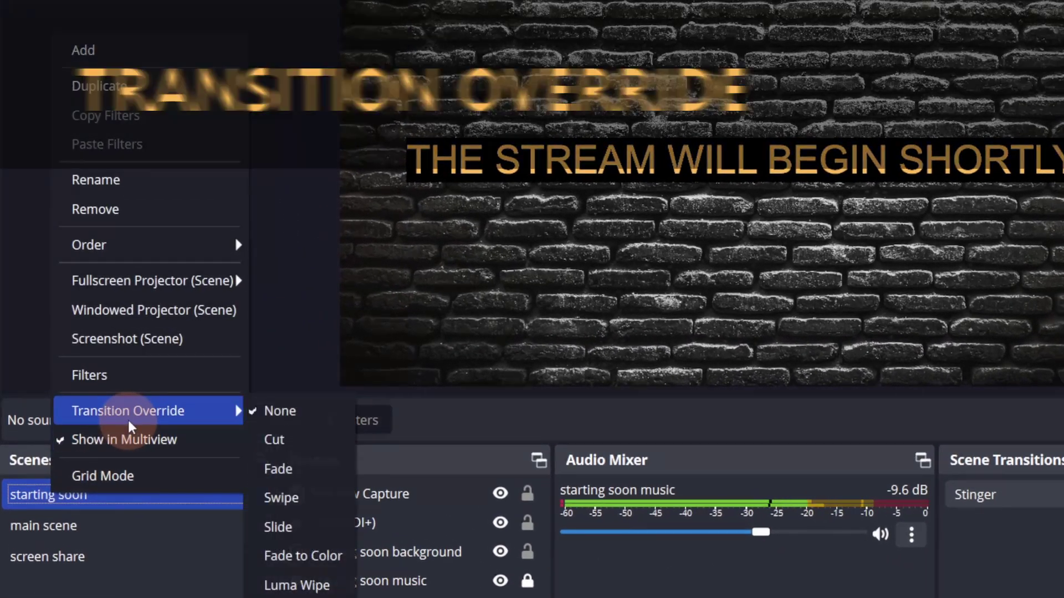
click(283, 470)
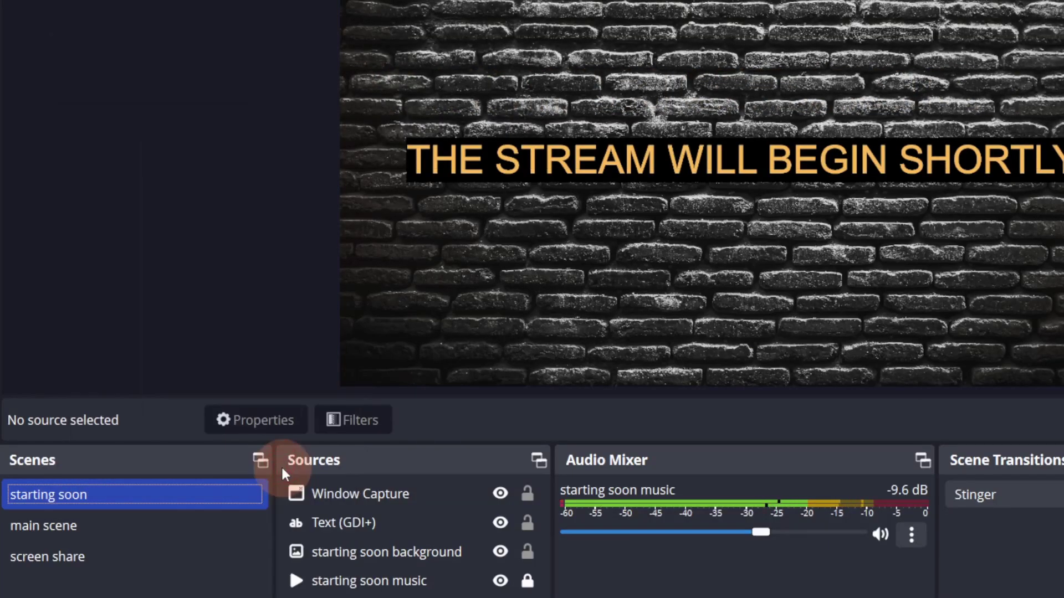
click(45, 526)
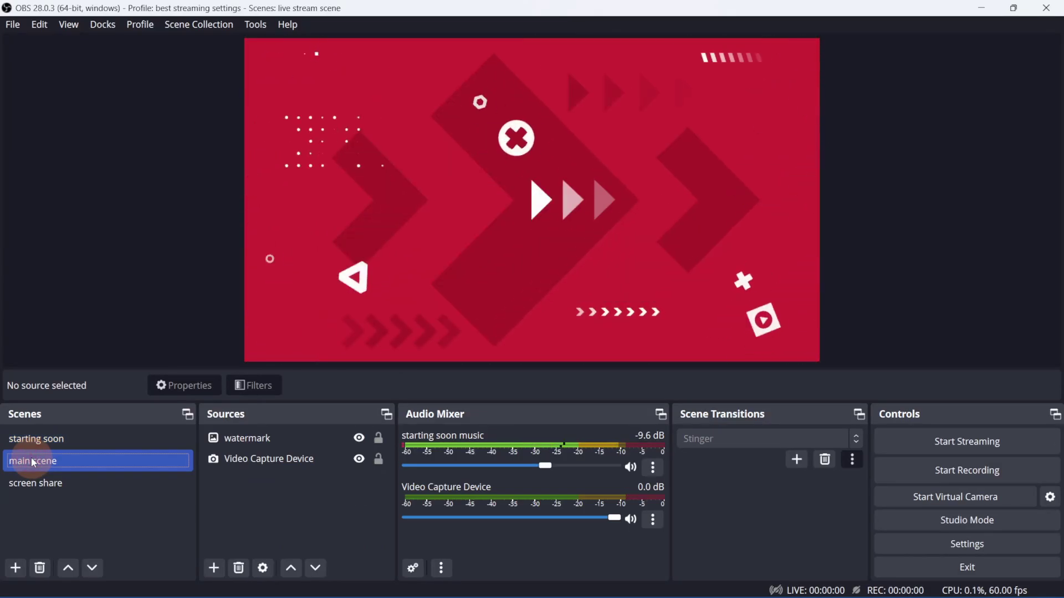
click(39, 440)
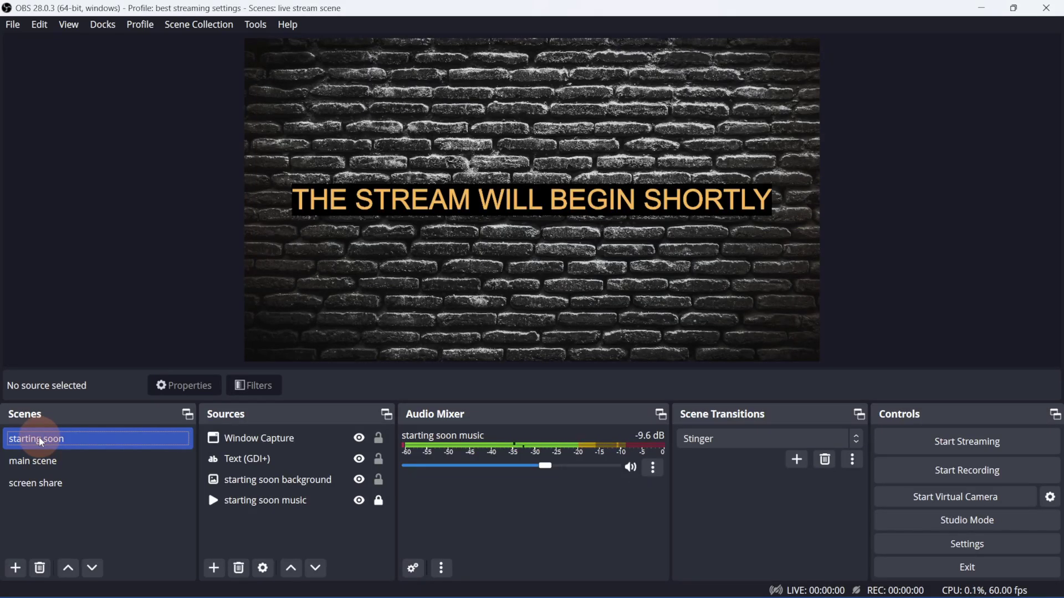
Open the Hotkeys settings and filter the entries by 'scene'
click(341, 480)
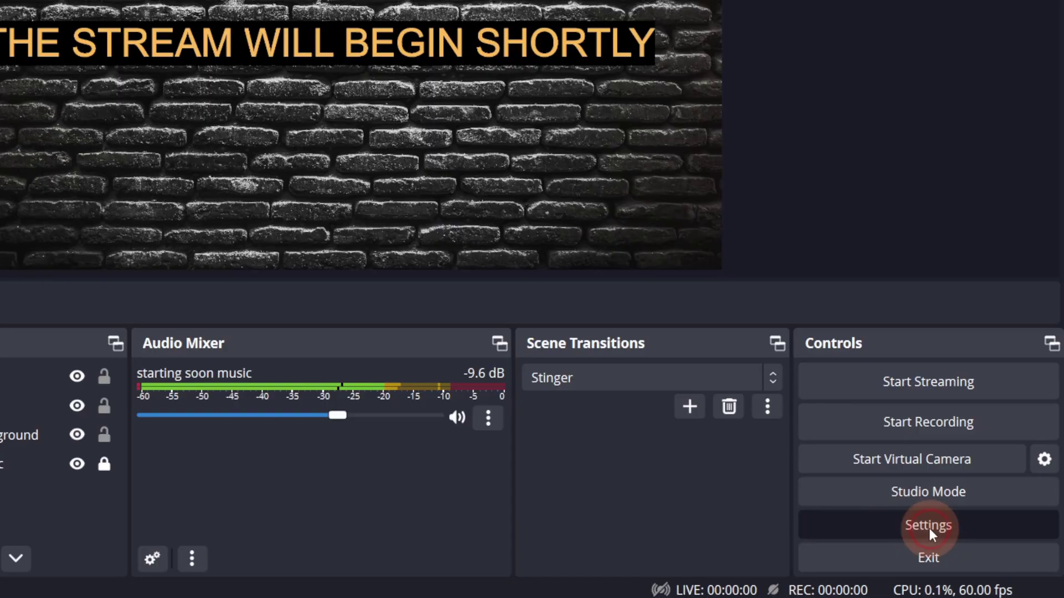
click(929, 528)
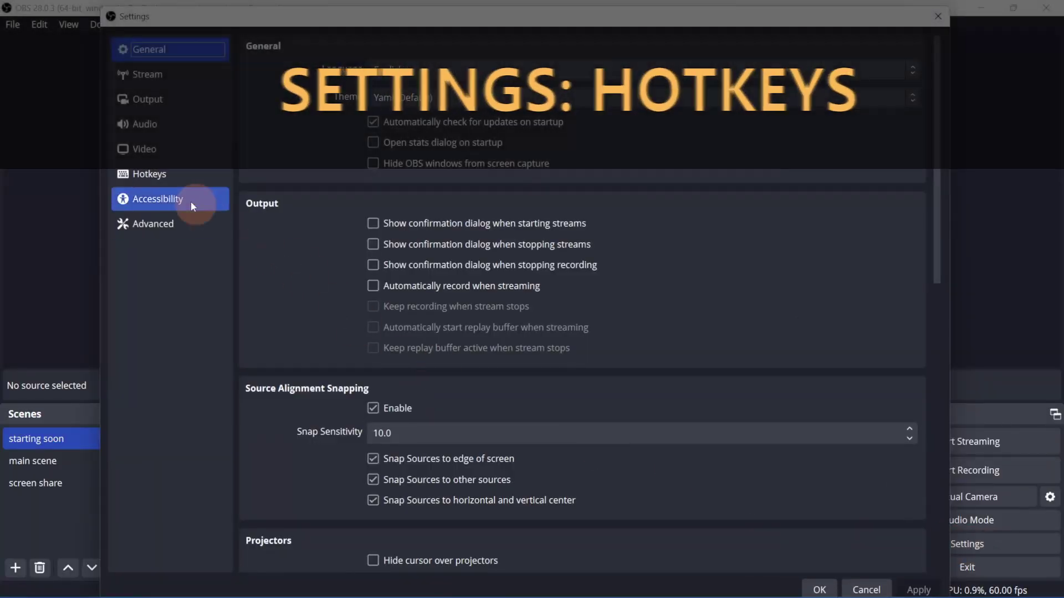
click(151, 174)
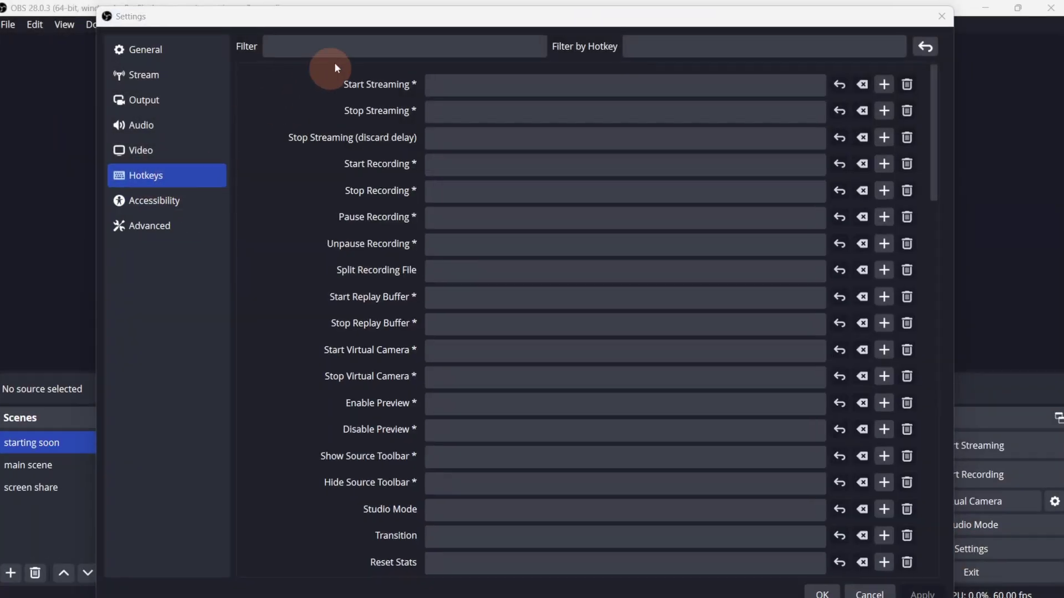
click(350, 46)
text(scene)
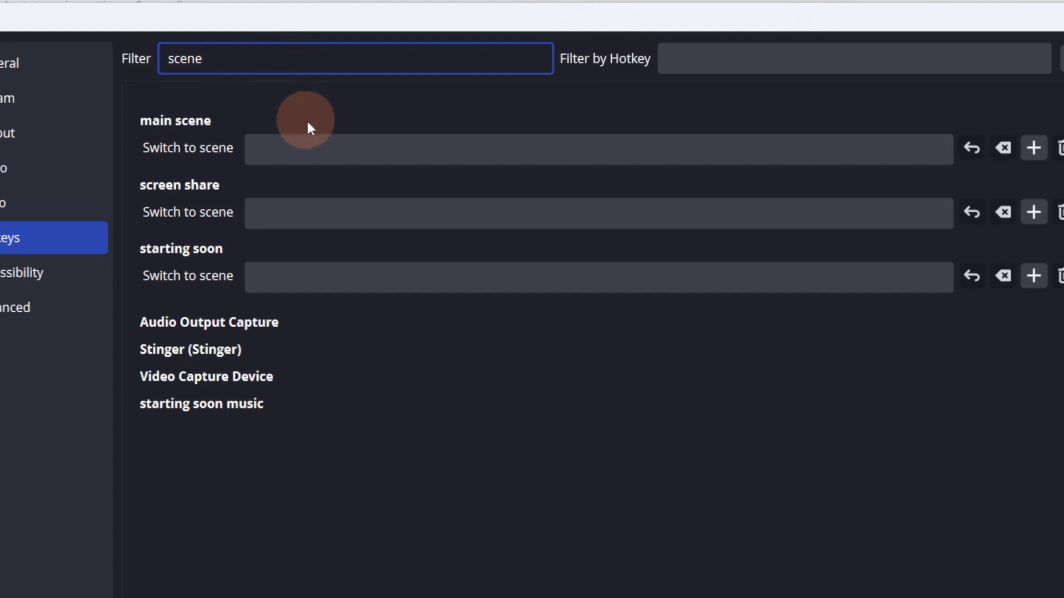
Assign Ctrl+1, Ctrl+2 and Ctrl+3 to switch to main scene, screen share and starting soon
click(324, 151)
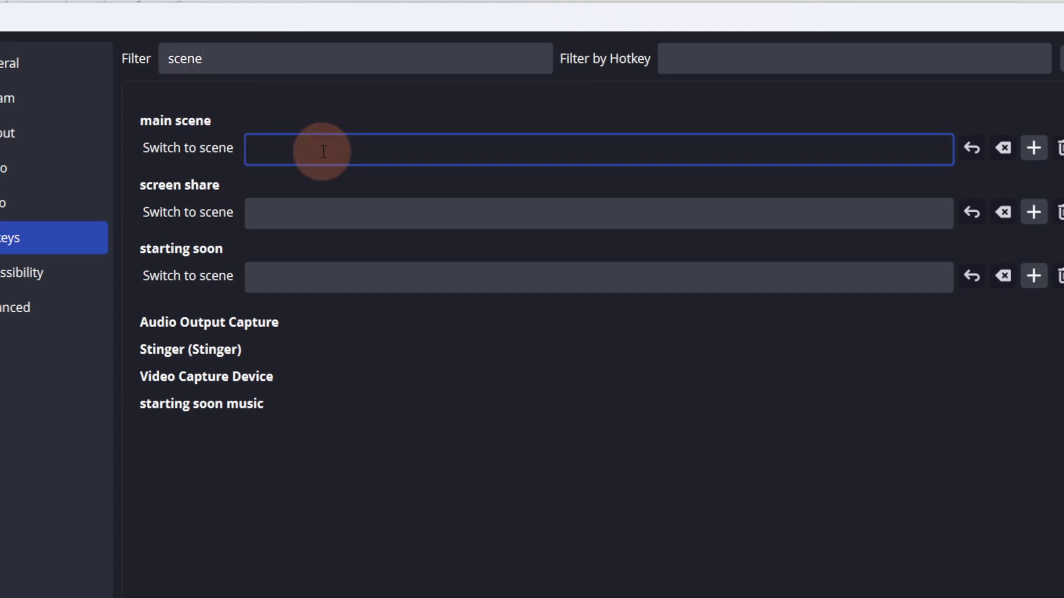
key(ctrl+1)
click(326, 219)
key(ctrl+2)
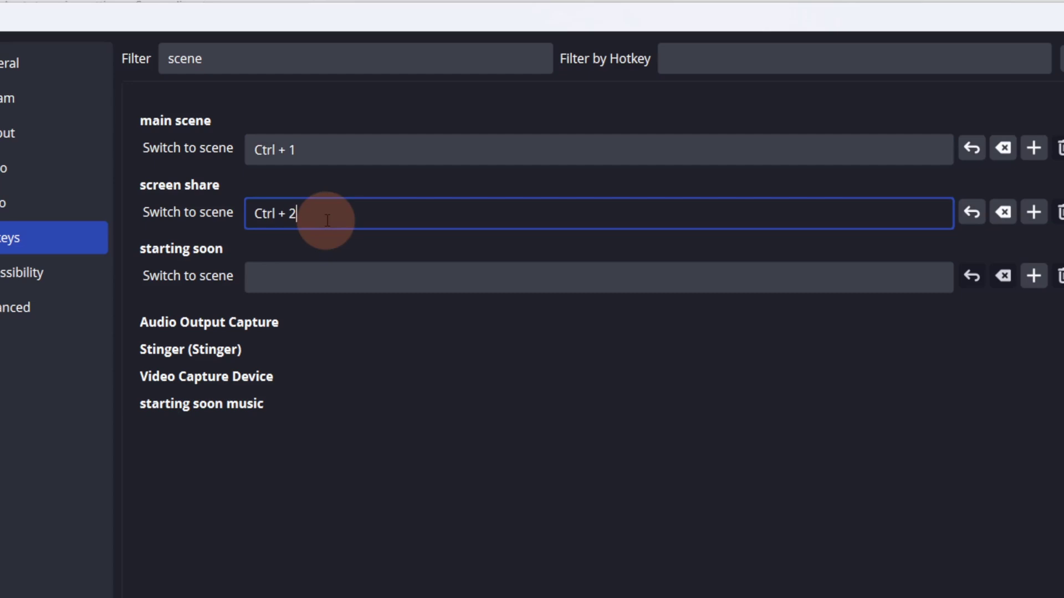
click(333, 274)
key(ctrl+3)
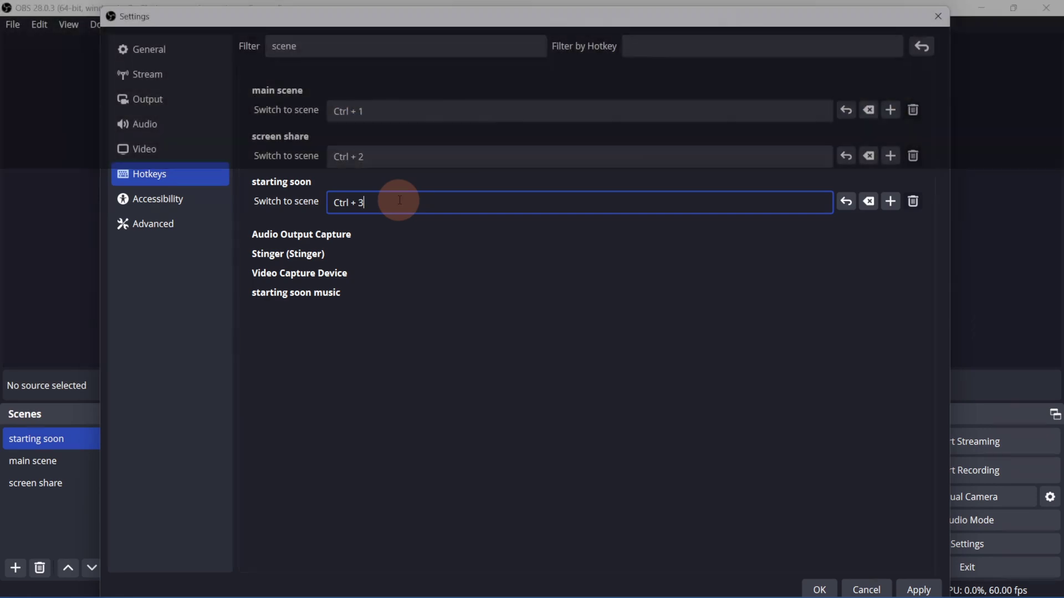
Change the hotkey filter to 'transition' and move to the Transition entry
double_click(313, 46)
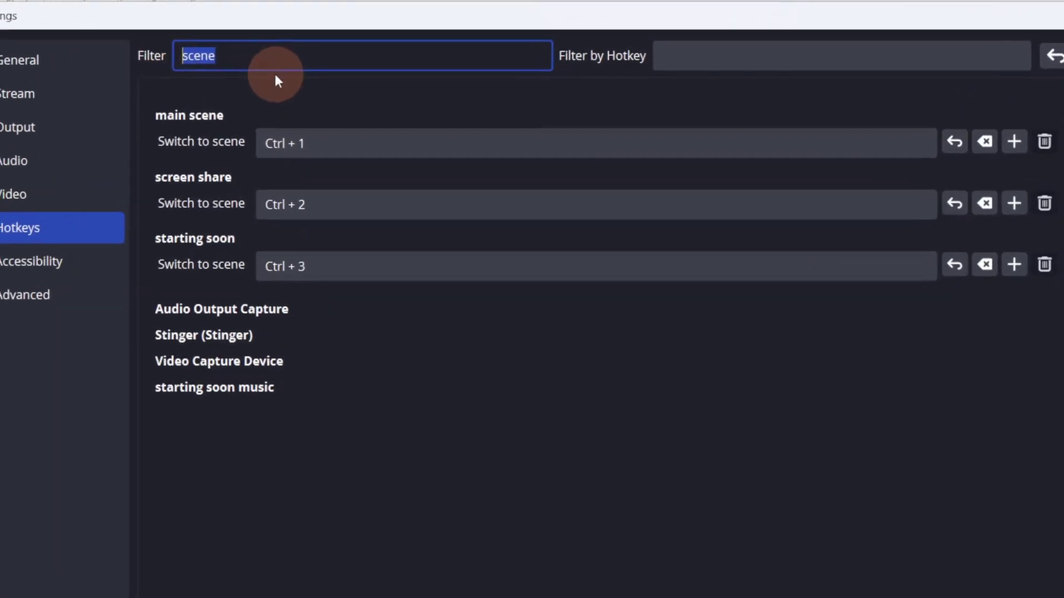
text(transition)
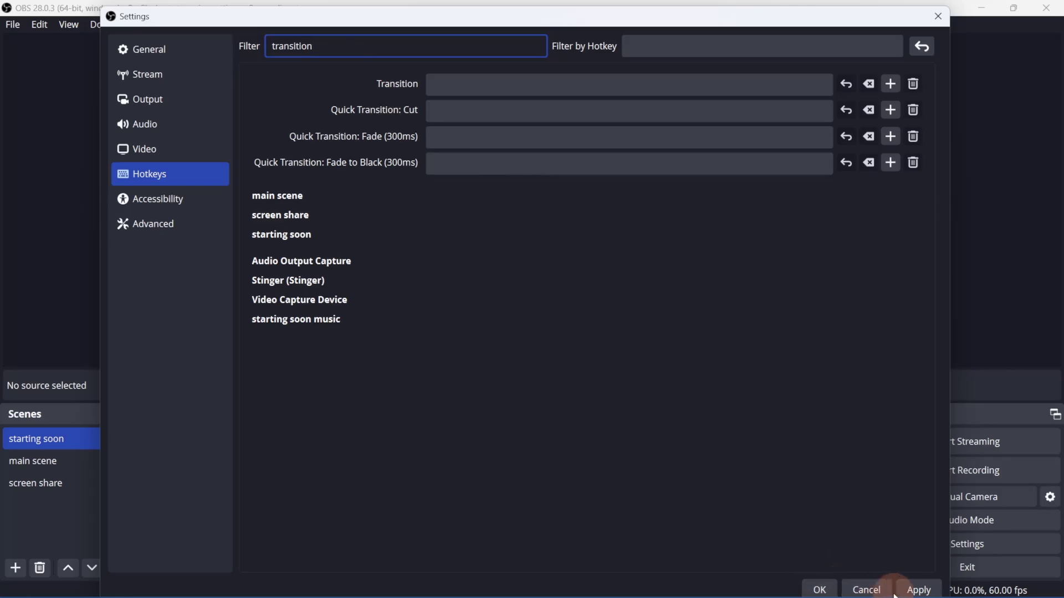
key(Tab)
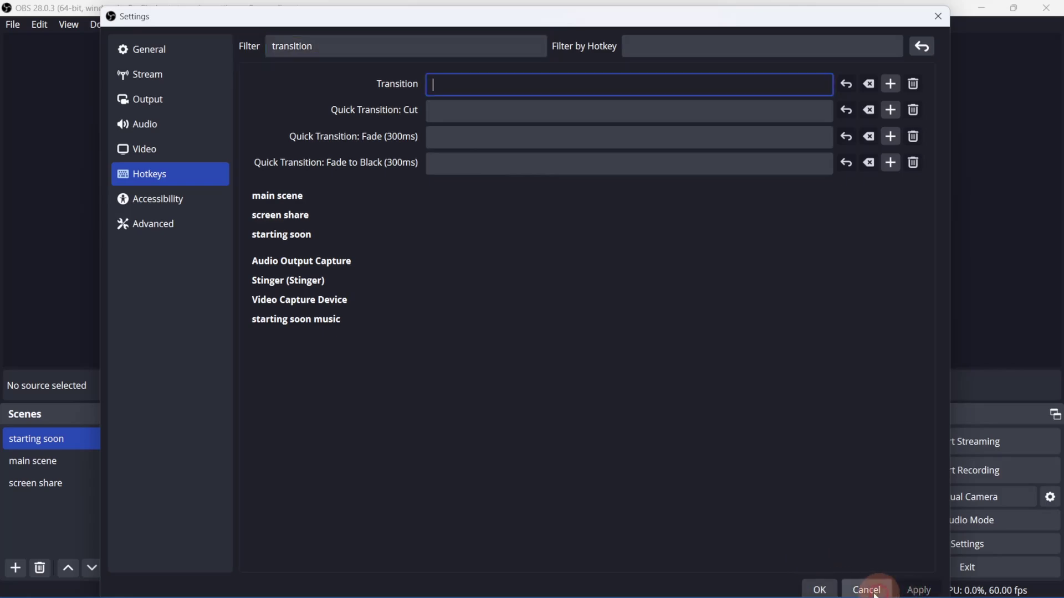
Close Settings and switch to main scene, screen share, then back to starting soon via hotkeys
click(868, 590)
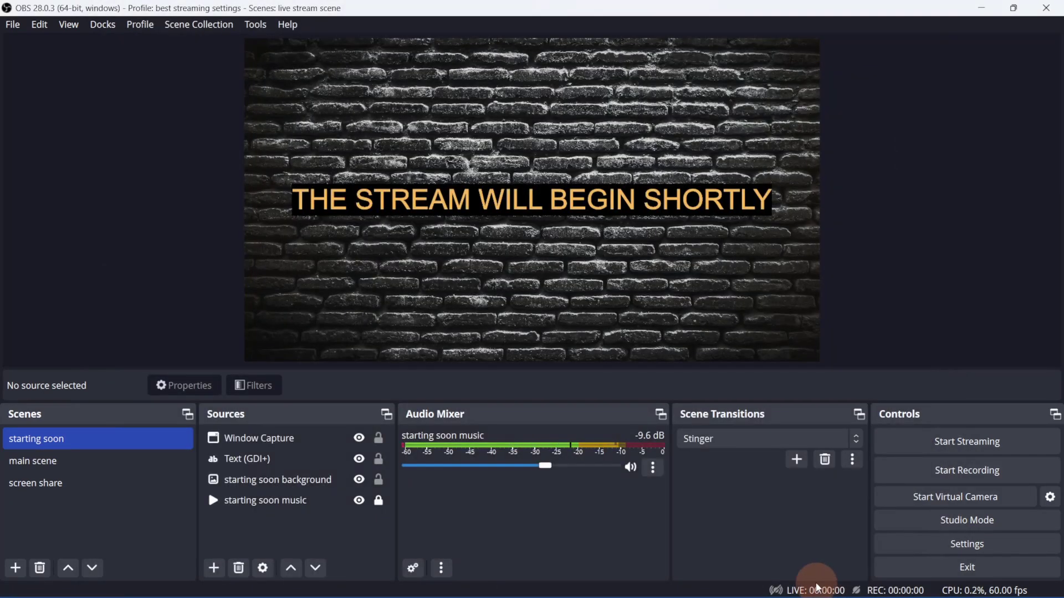
key(Down)
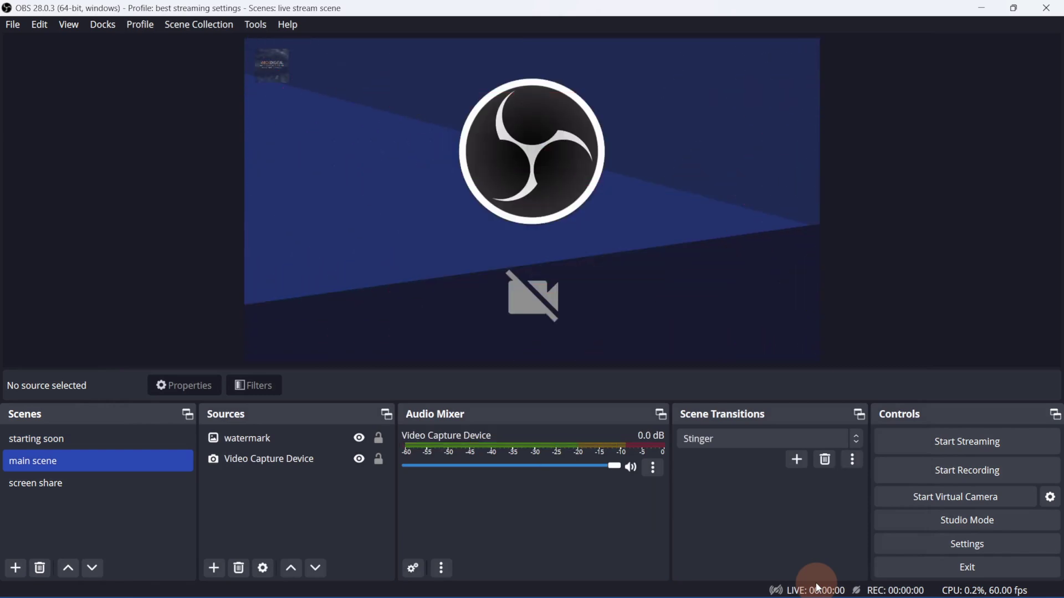
key(Down)
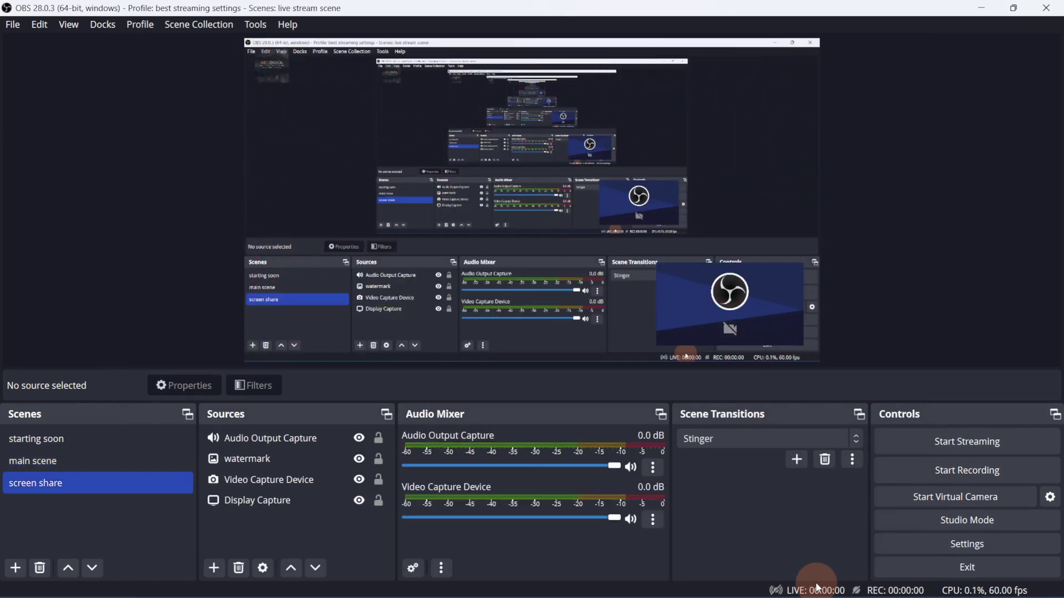
key(Up)
key(Up)
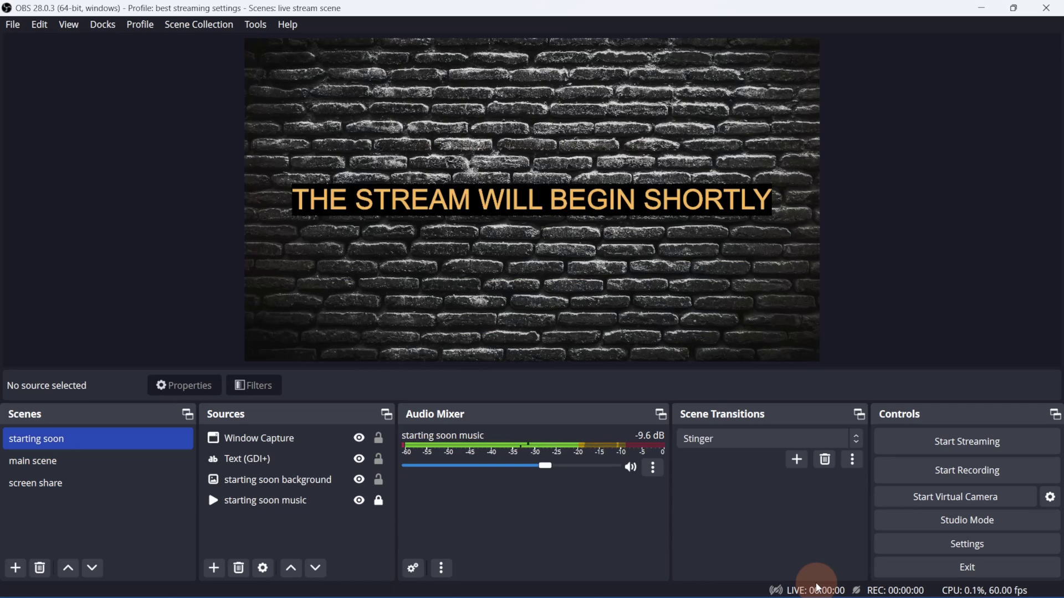